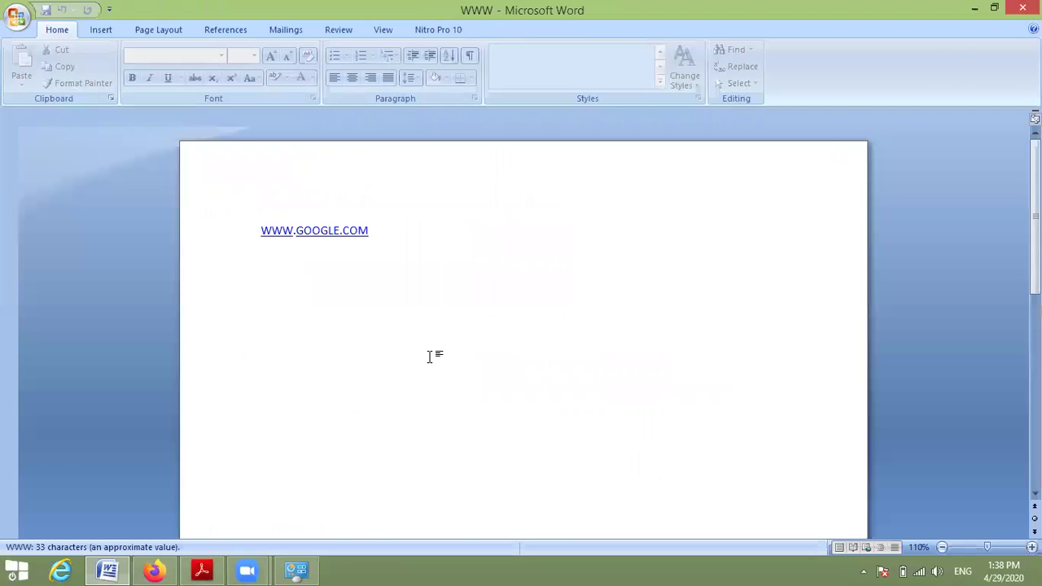
pyautogui.press('Return')
pyautogui.write('hcgsdh')
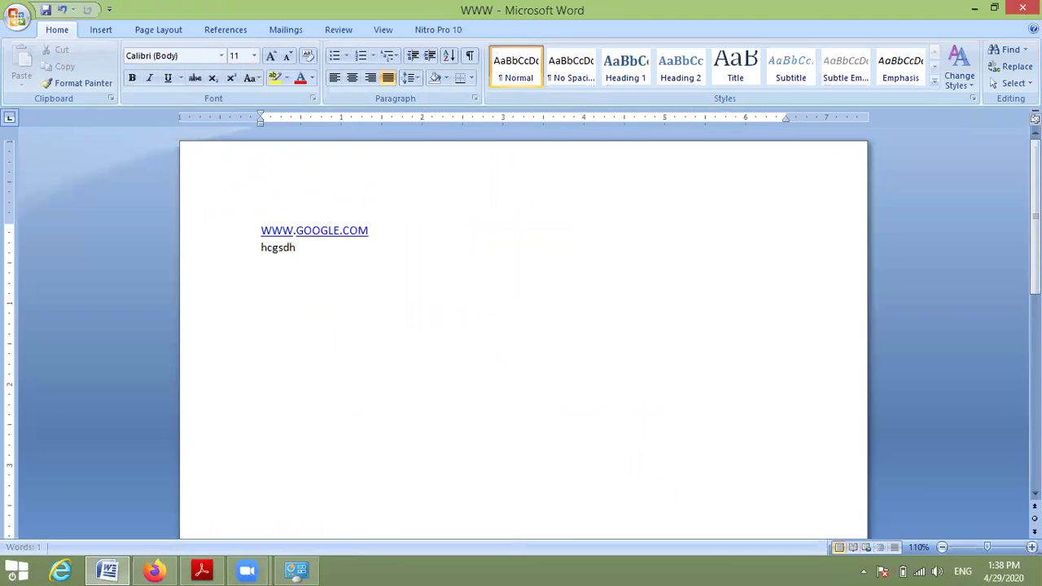
pyautogui.write('cgf')
pyautogui.press('Return')
pyautogui.write('dfsdhfk')
pyautogui.press('Return')
pyautogui.write('dfhkudh')
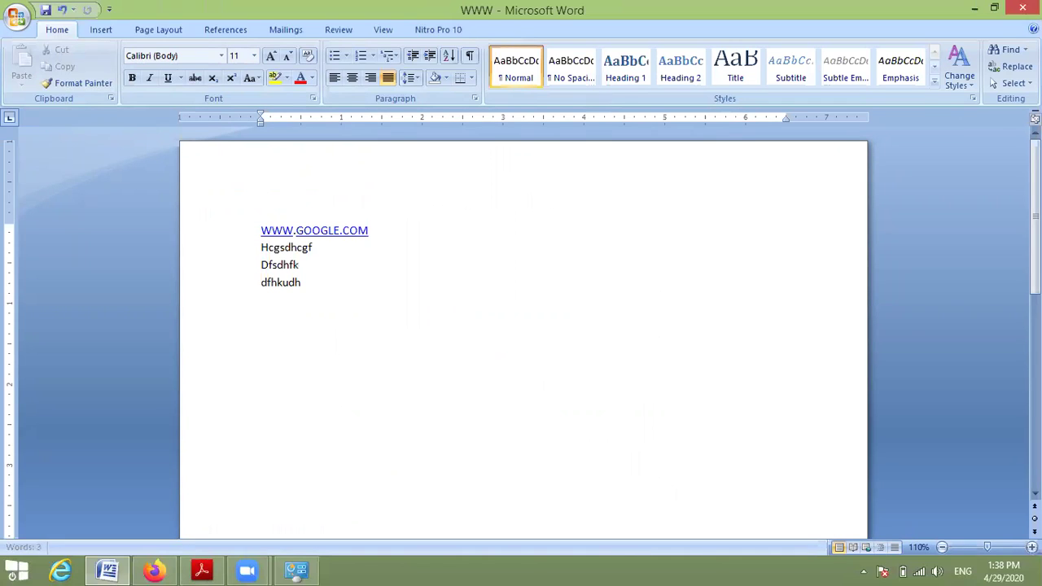
pyautogui.write('fj')
pyautogui.press('Return')
pyautogui.write('dfg')
pyautogui.press('Return')
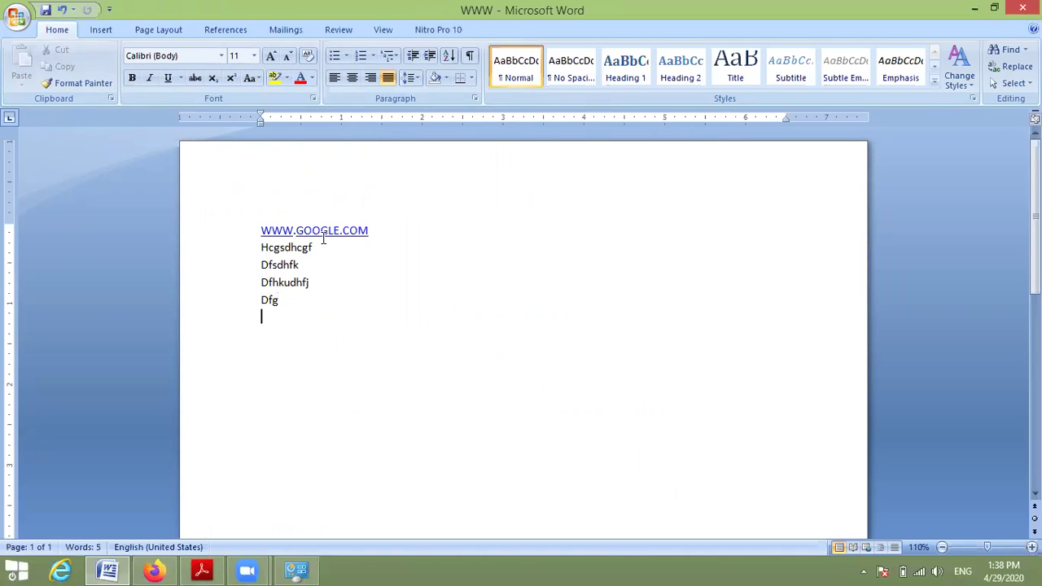
# Step: Select the entire contents of the document, including the link and the sample lines
pyautogui.moveTo(286, 304); pyautogui.dragTo(312, 288)
pyautogui.click(398, 311)
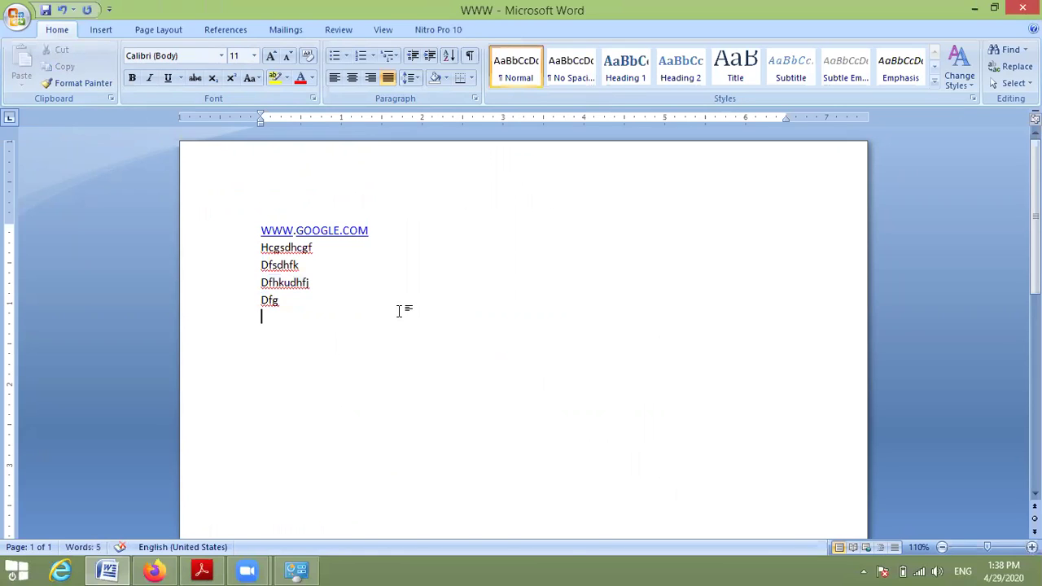
pyautogui.hotkey('ctrl', 'a')
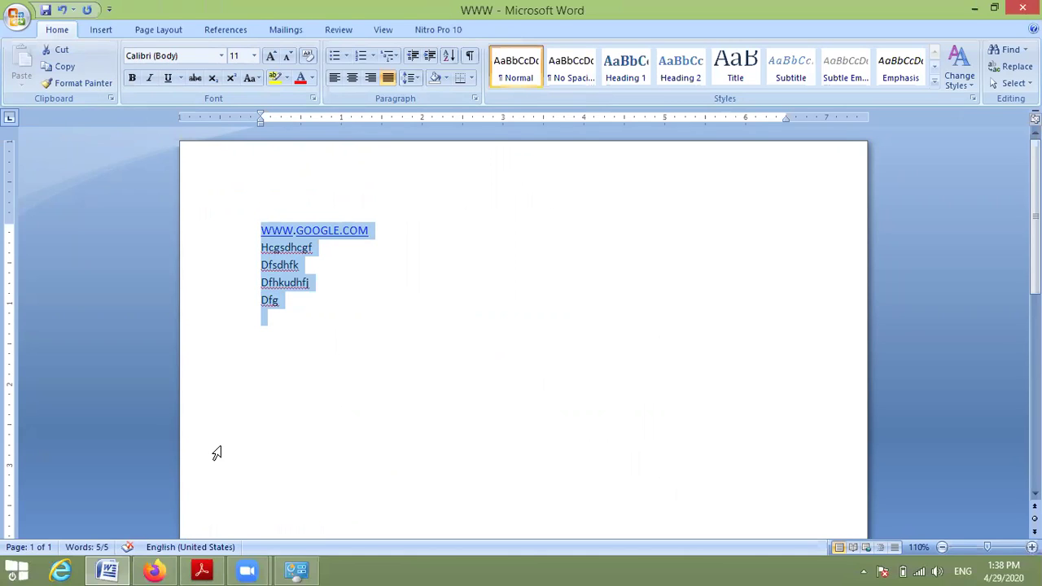
# Step: Switch to IT 10.pdf in Adobe Acrobat Reader and read the StickyKeys practice steps and the FilterKeys section on page 101
pyautogui.moveTo(296, 570)
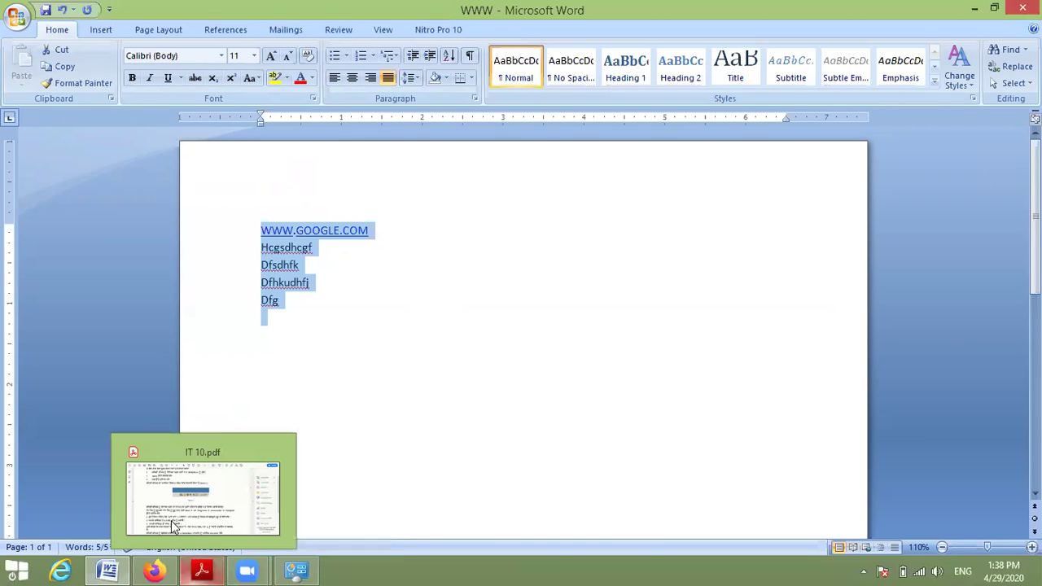
pyautogui.click(805, 448)
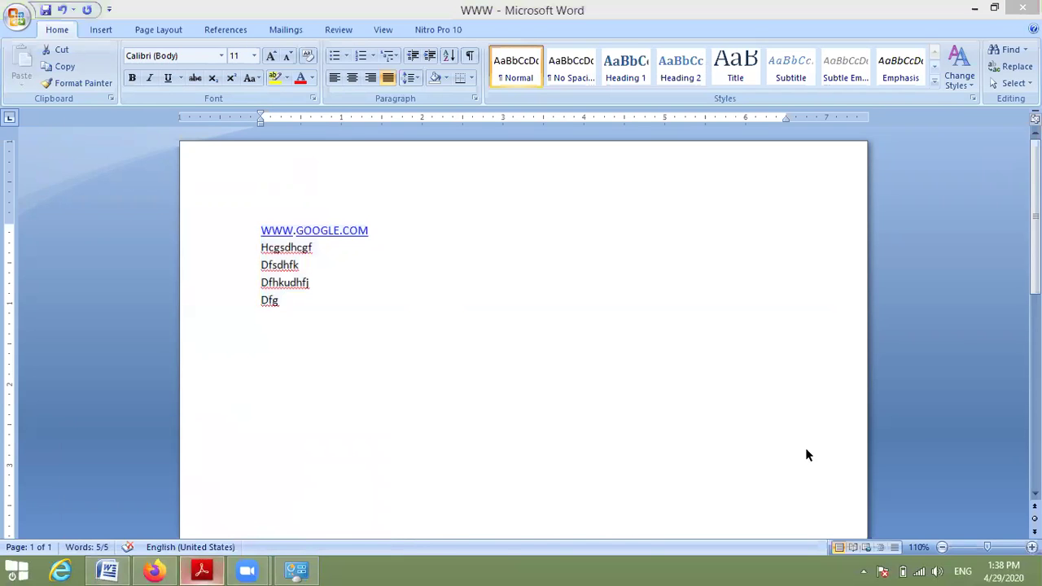
pyautogui.hotkey('alt', 'Tab')
pyautogui.click(845, 551)
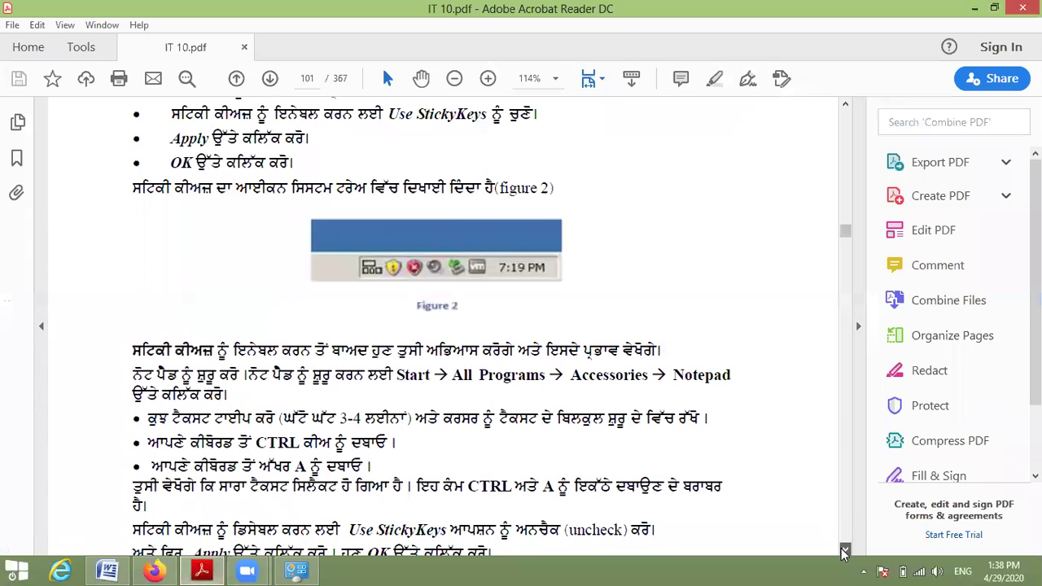
pyautogui.click(845, 551)
pyautogui.click(845, 551)
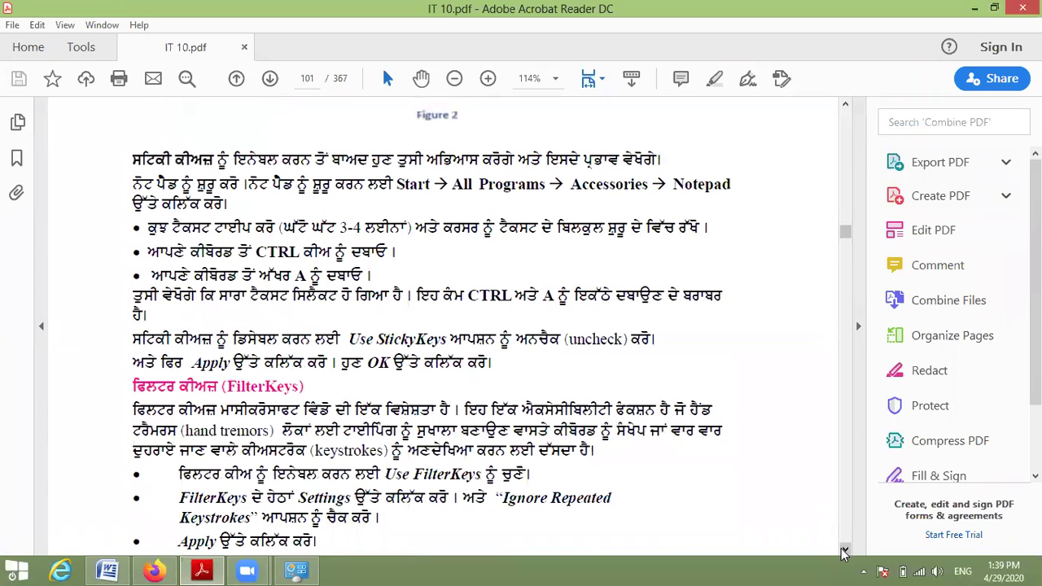
pyautogui.click(845, 551)
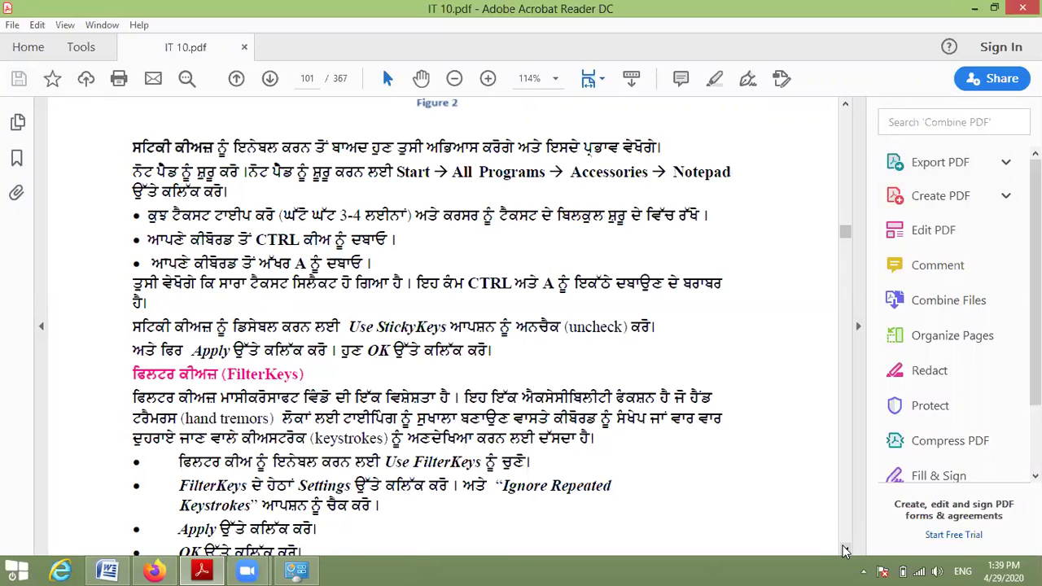
# Step: Switch to the Ease of Access Center and open the Filter Keys setup from the keyboard settings
pyautogui.click(296, 570)
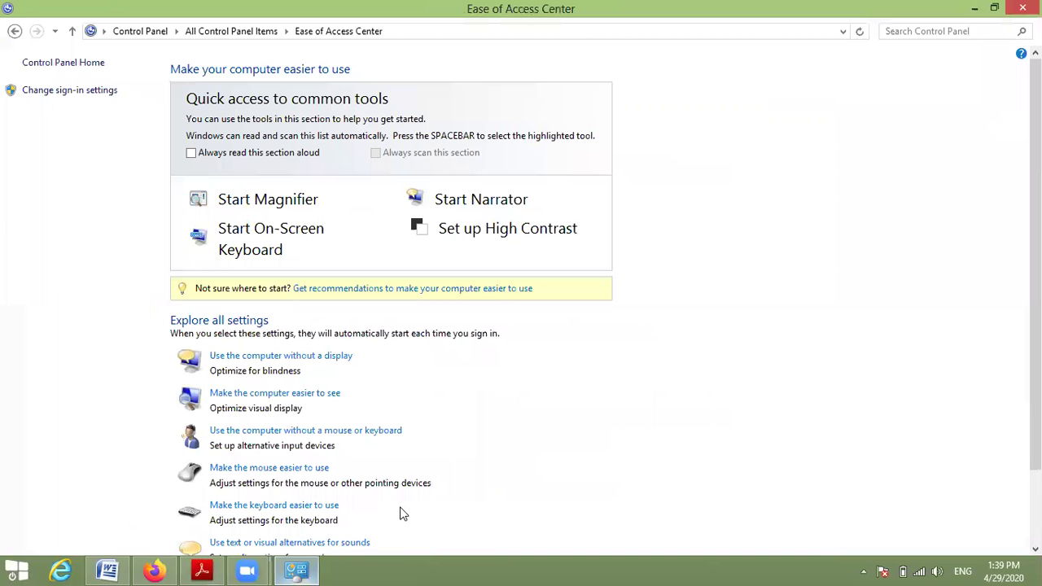
pyautogui.click(294, 512)
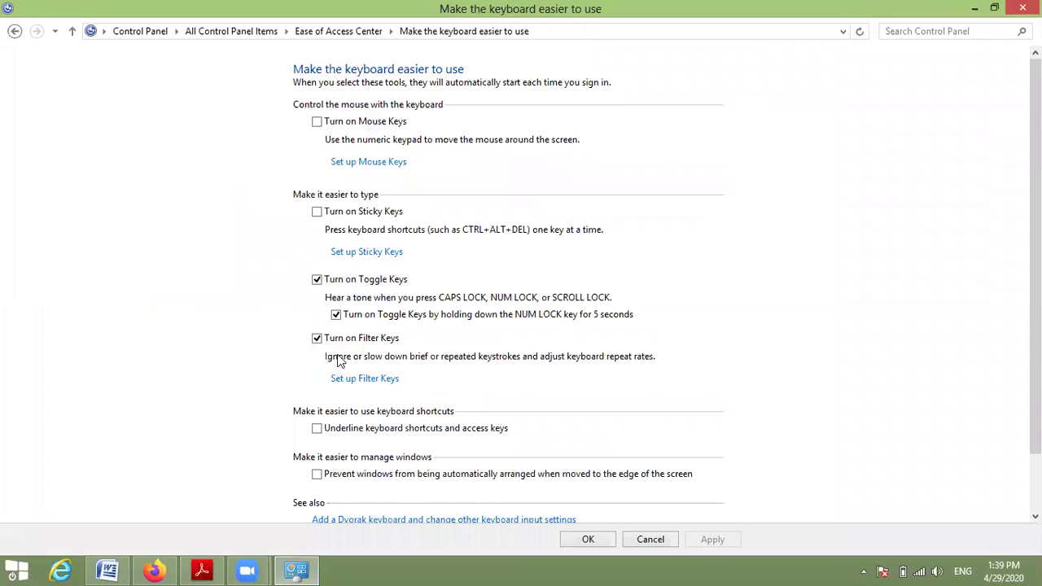
pyautogui.click(358, 379)
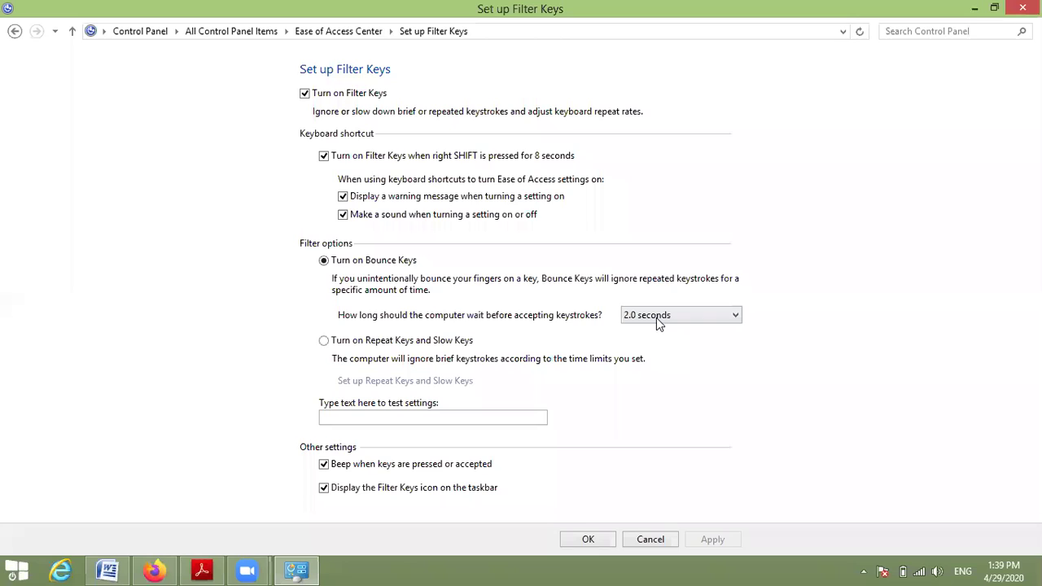
# Step: Review the available Bounce Keys wait times without changing the selection, then accept the Filter Keys and keyboard settings
pyautogui.hotkey('alt', 'Down')
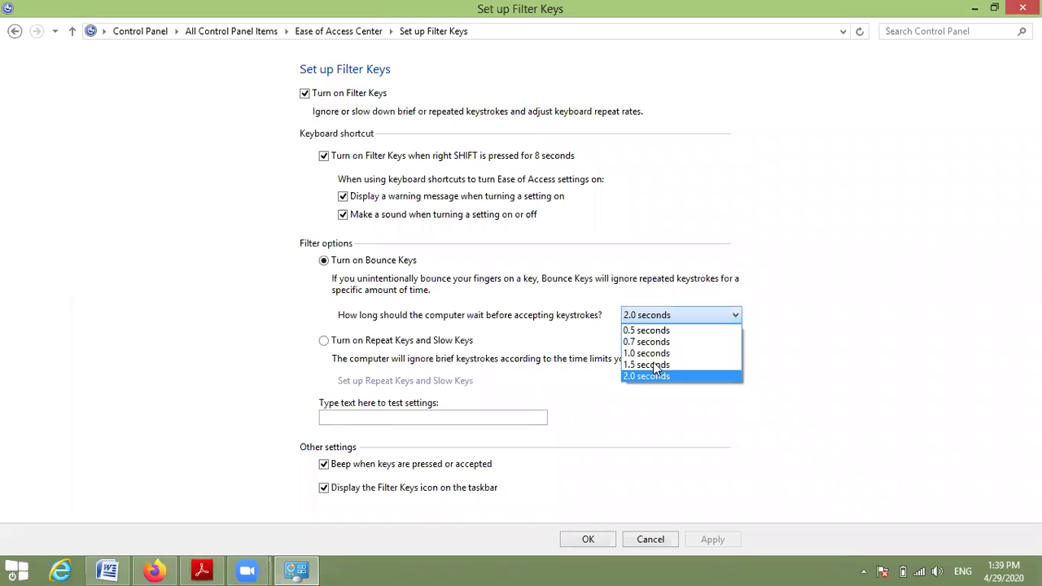
pyautogui.press('Home')
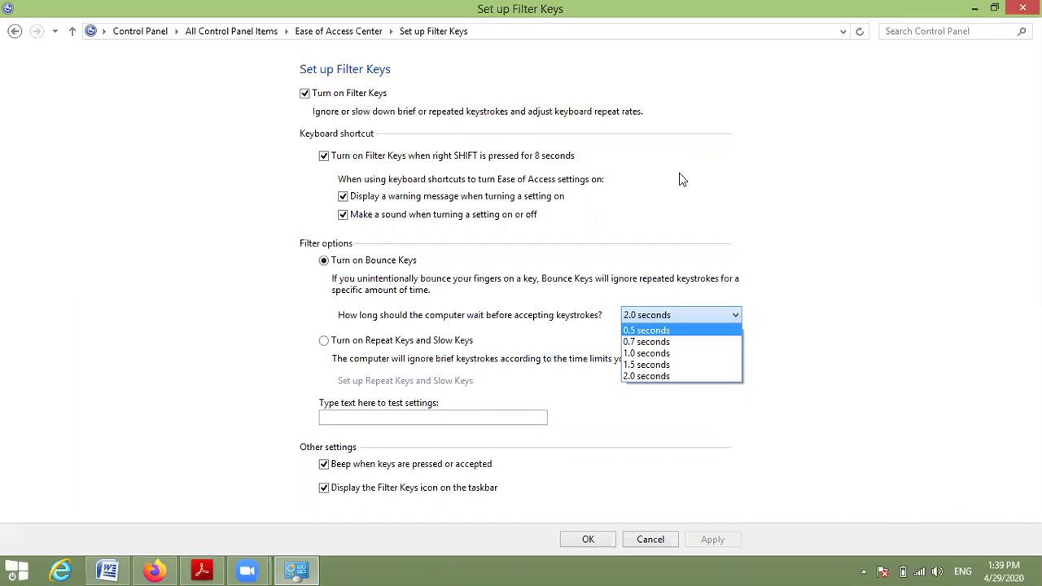
pyautogui.press('Escape')
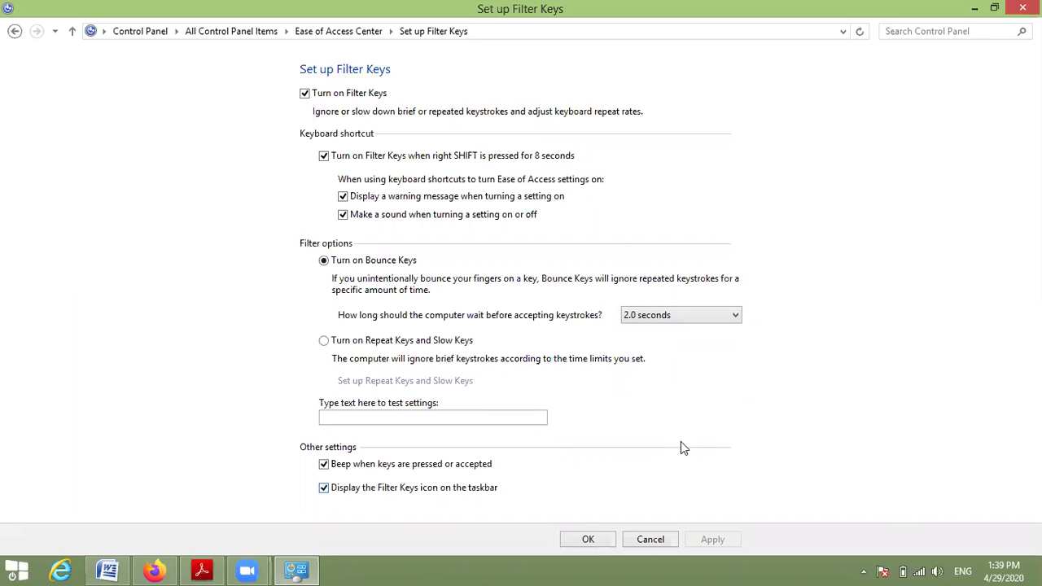
pyautogui.click(588, 539)
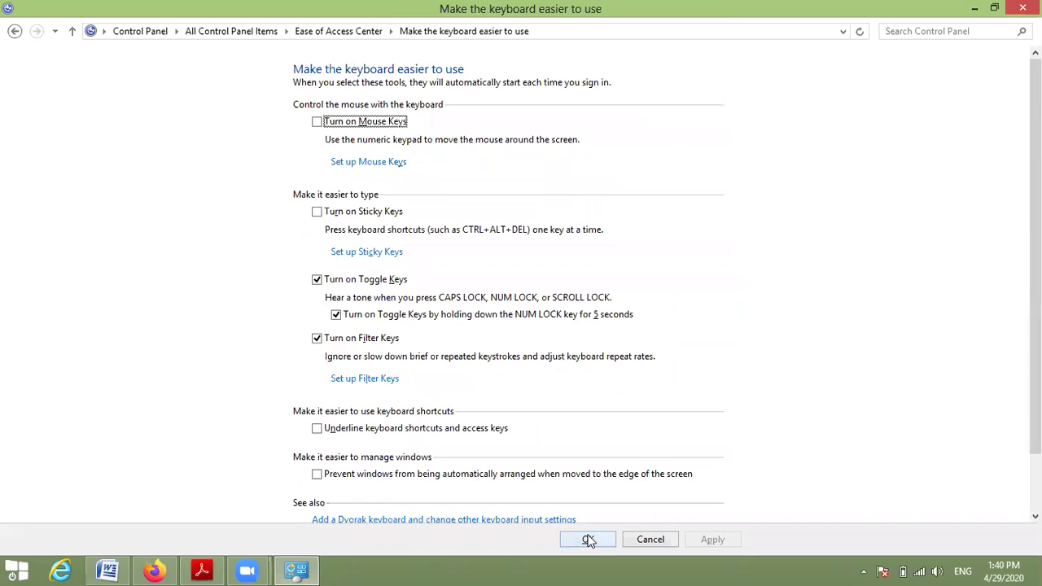
pyautogui.click(588, 539)
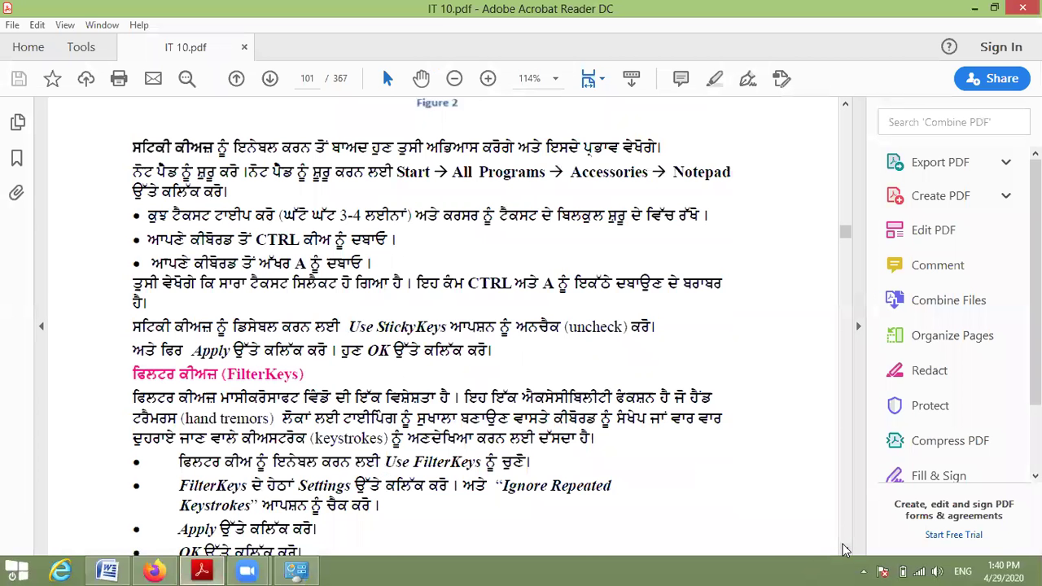
# Step: Return to IT 10.pdf, view the Filter Keys icon in Figure 3 and compare it with the computer's hidden system tray icons
pyautogui.click(845, 550)
pyautogui.click(844, 552)
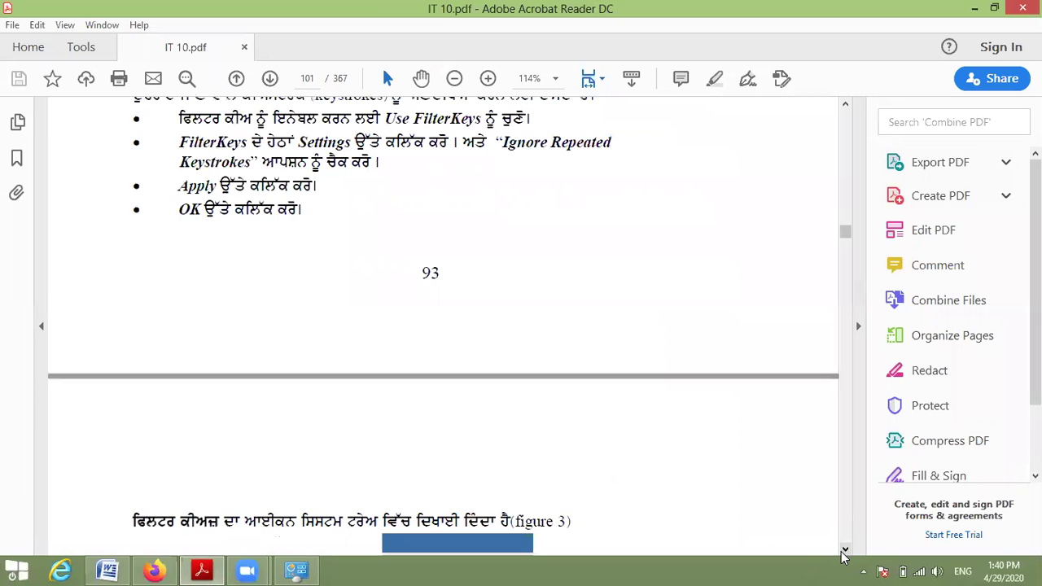
pyautogui.click(845, 550)
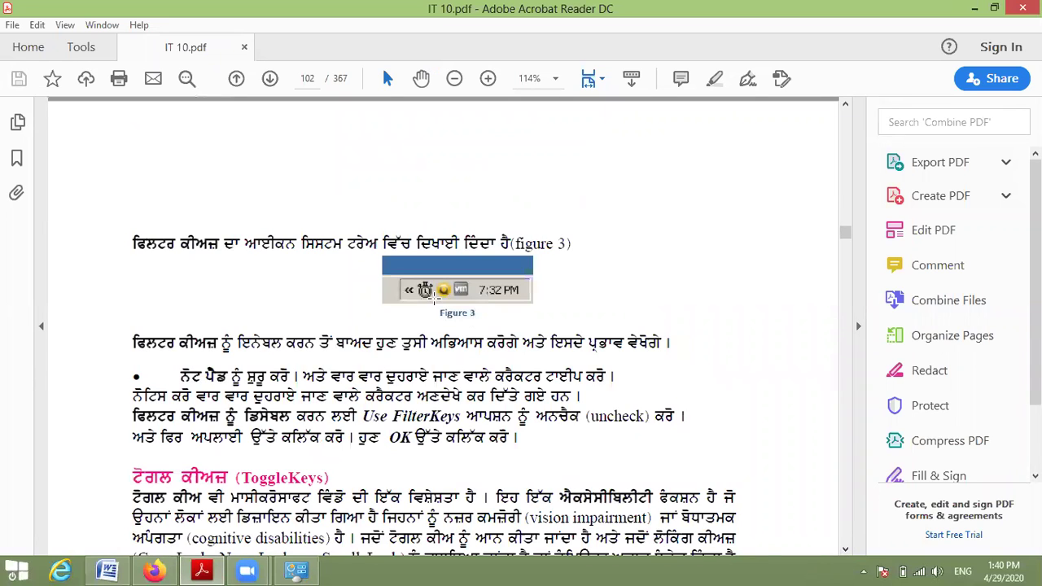
pyautogui.click(865, 570)
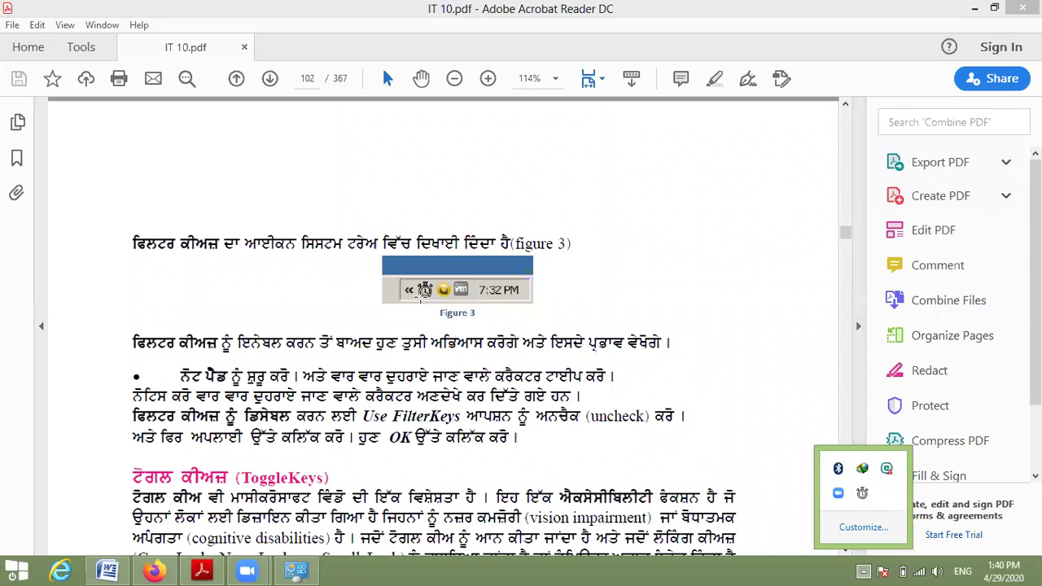
pyautogui.click(721, 471)
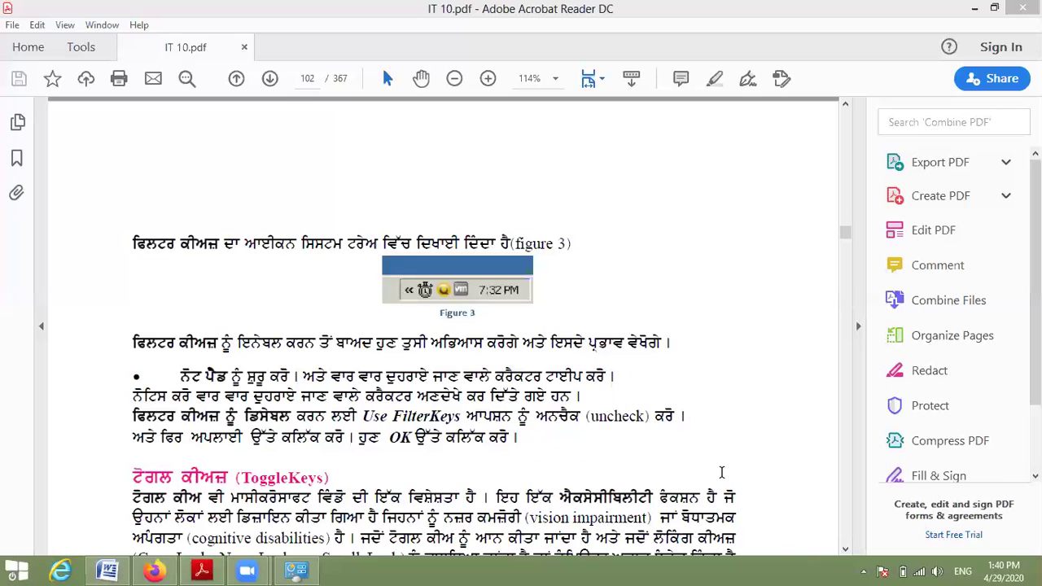
pyautogui.click(863, 571)
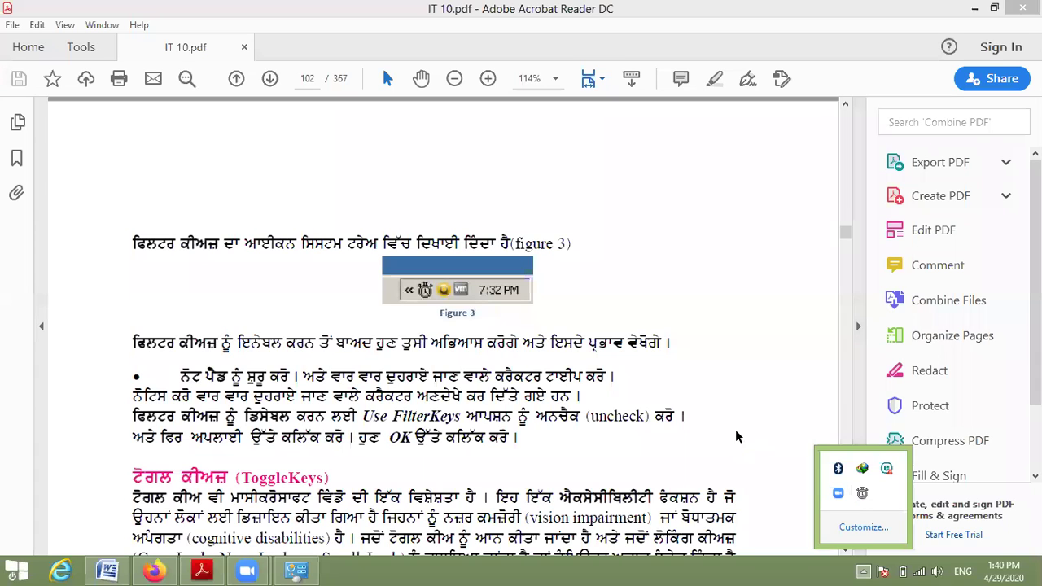
# Step: Read the ToggleKeys section on page 102, covering its purpose and the steps for enabling it
pyautogui.click(845, 552)
pyautogui.click(846, 553)
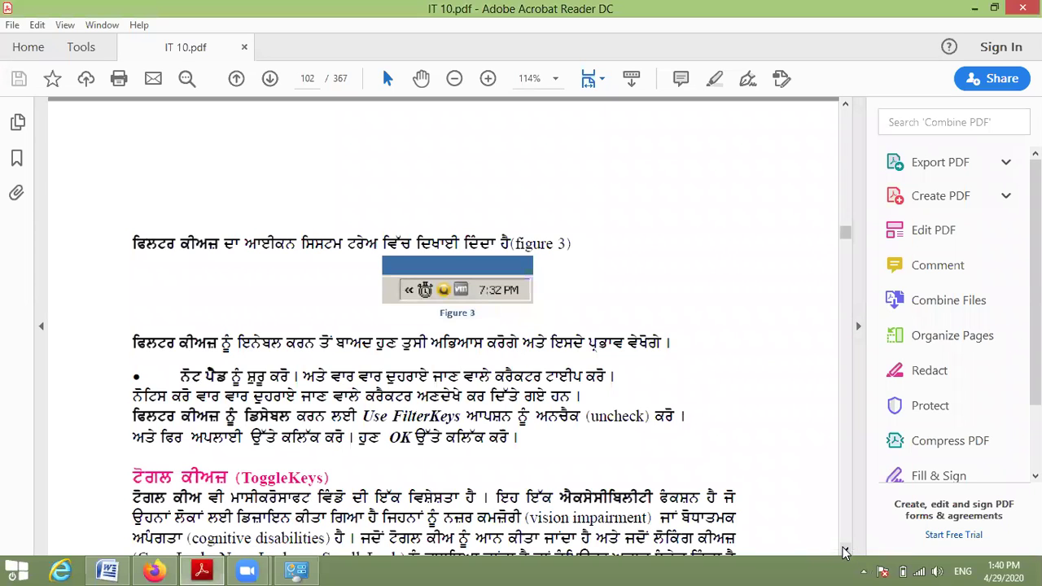
pyautogui.click(845, 552)
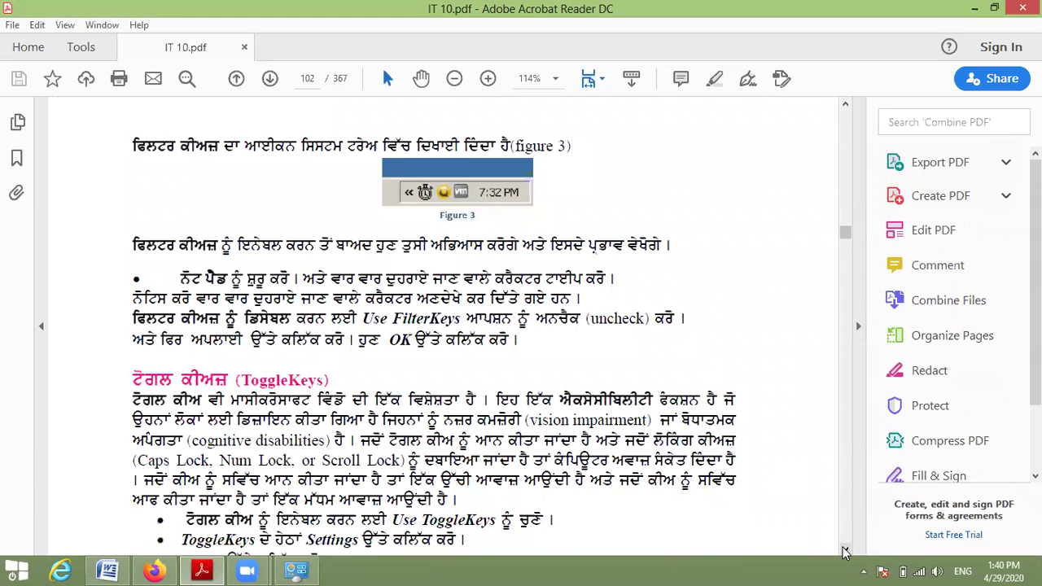
pyautogui.click(845, 553)
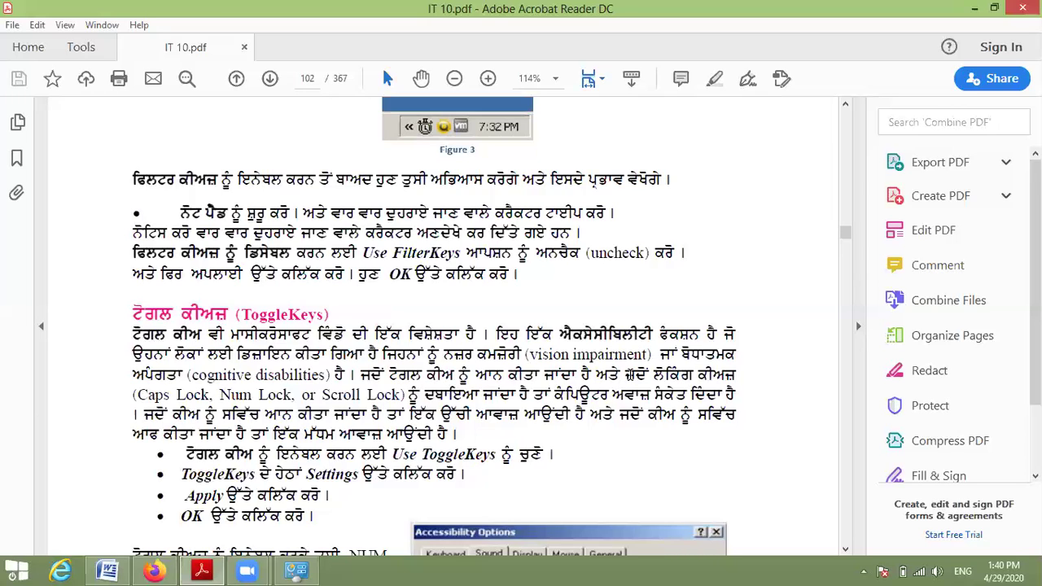
pyautogui.click(847, 551)
pyautogui.click(848, 551)
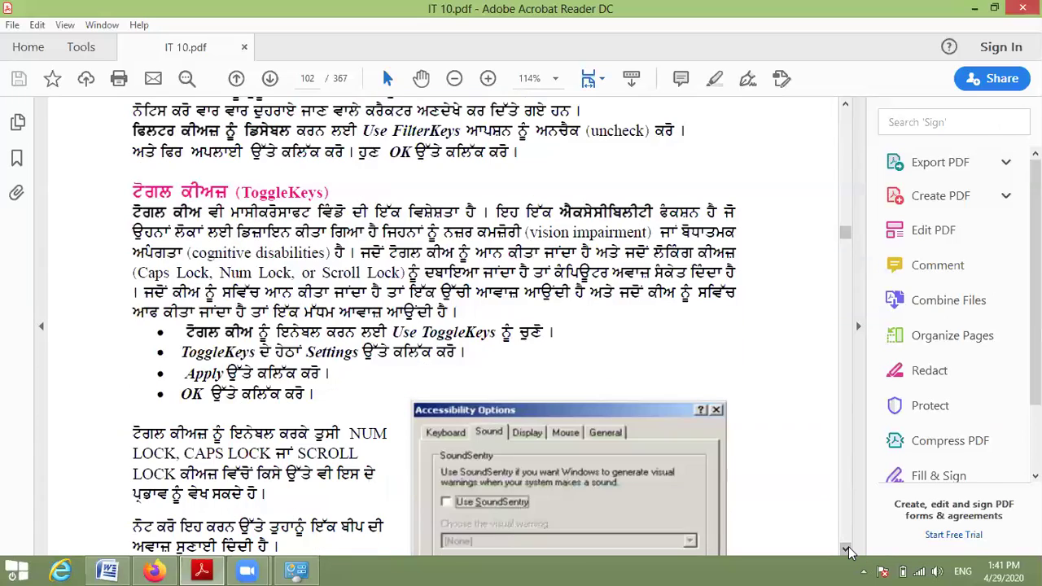
pyautogui.click(847, 551)
pyautogui.click(847, 551)
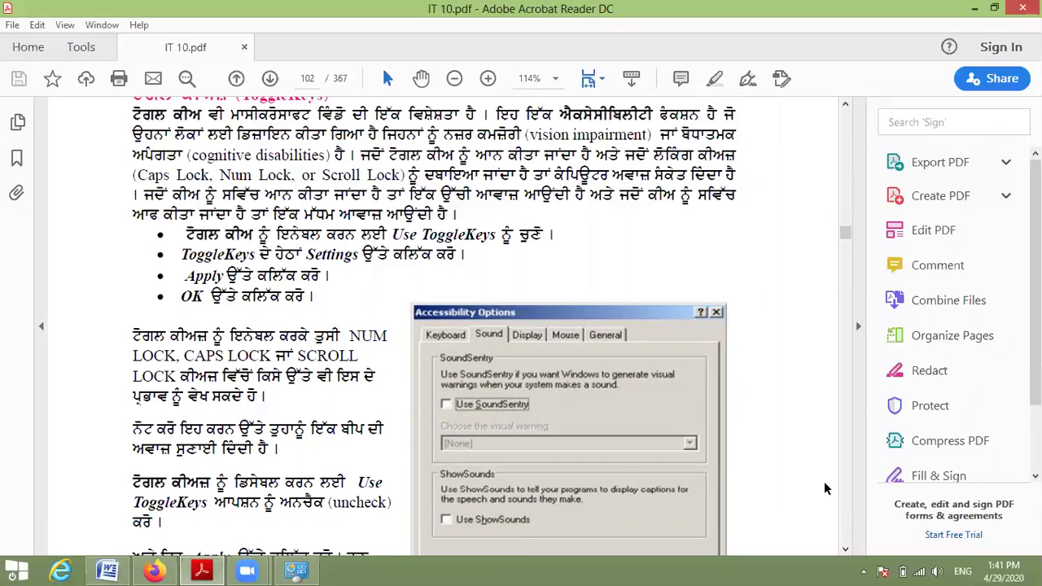
# Step: Read the instructions for disabling ToggleKeys, the Sound Tab section with Figure 4, and the SoundSentry section on page 103
pyautogui.click(845, 550)
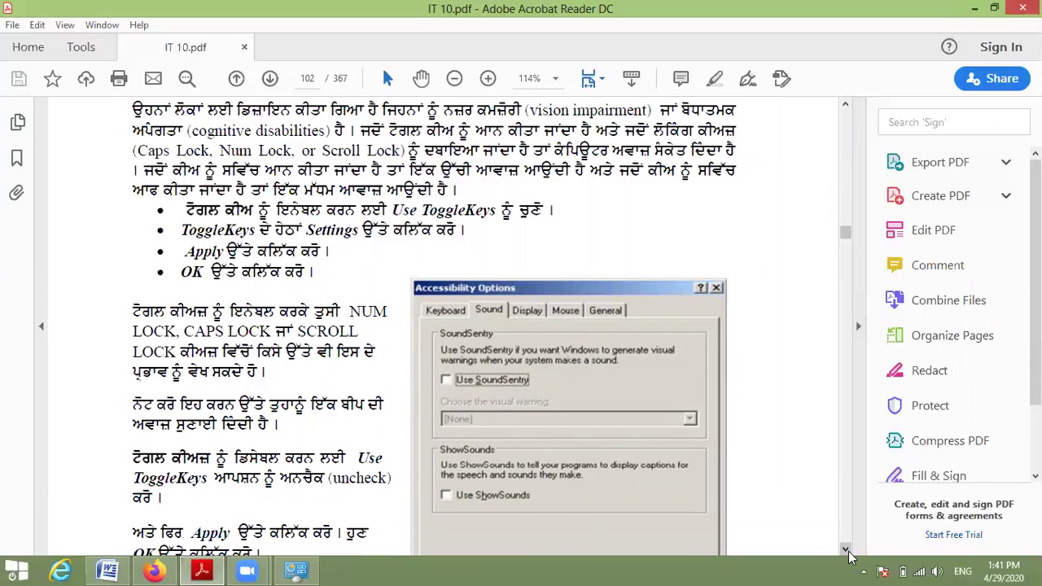
pyautogui.click(844, 549)
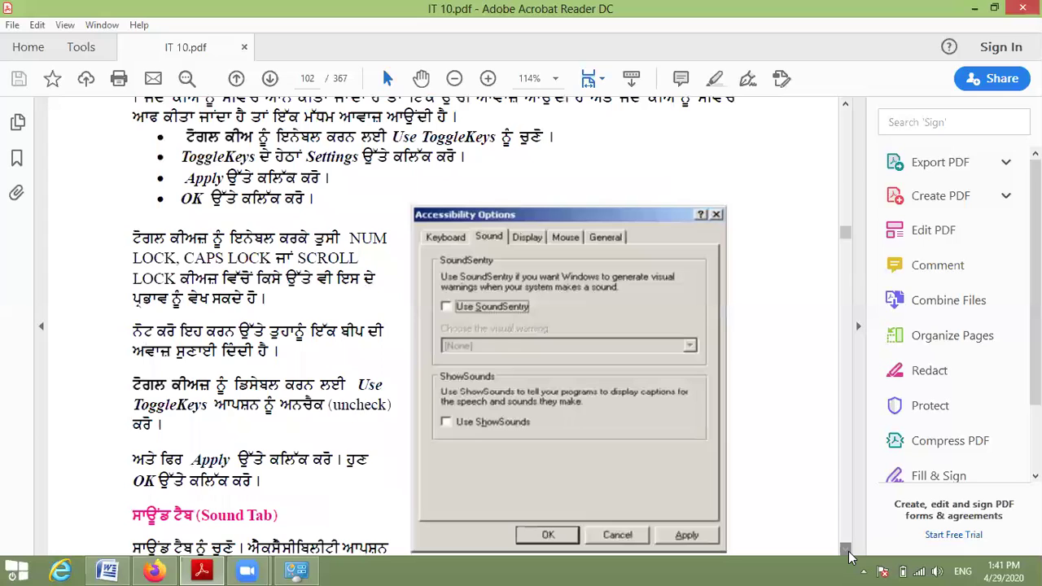
pyautogui.click(844, 549)
pyautogui.click(845, 549)
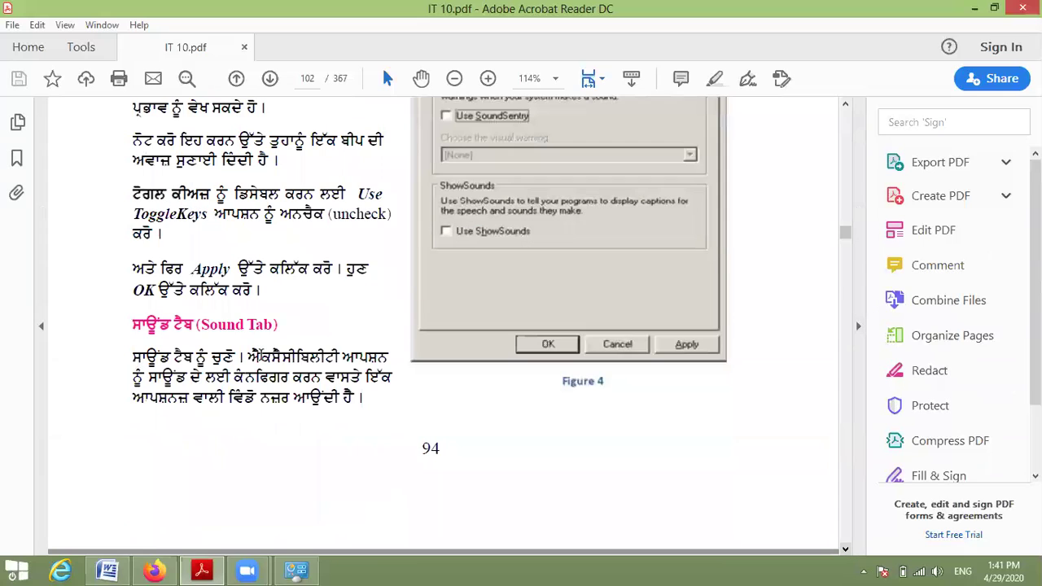
pyautogui.click(844, 549)
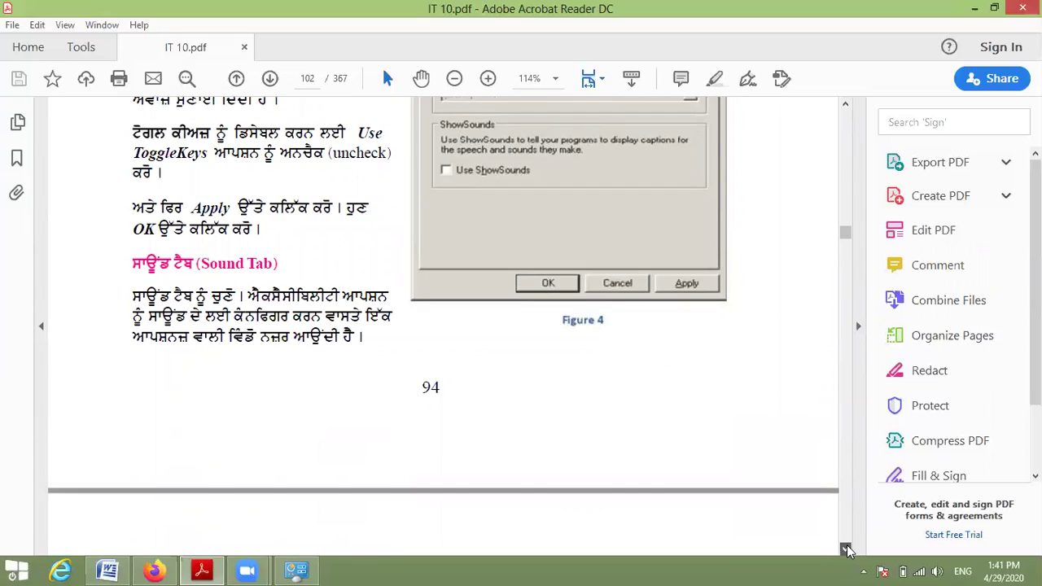
pyautogui.scroll(-5, 394, 325)
pyautogui.scroll(-2, 393, 325)
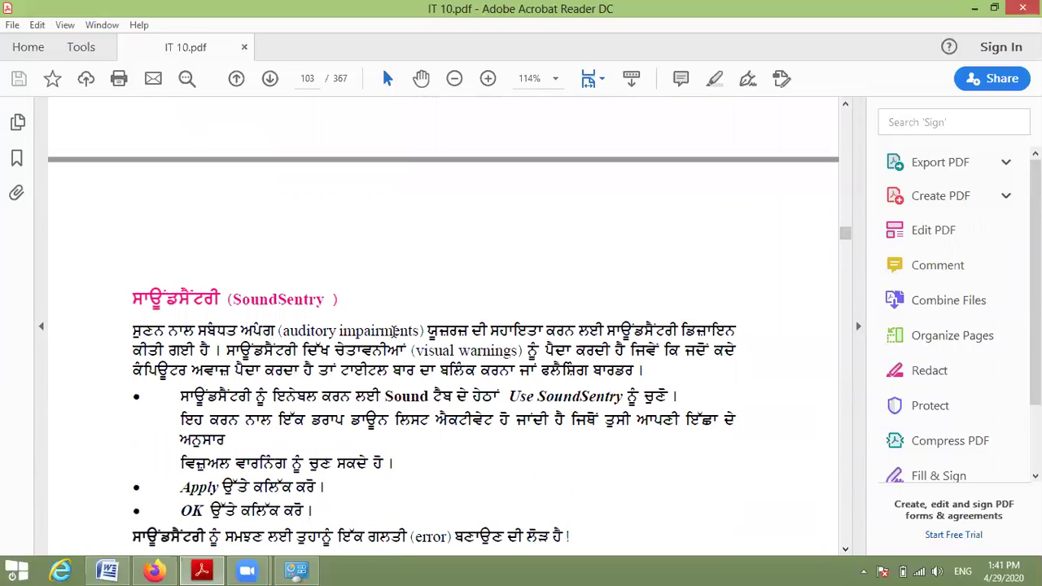
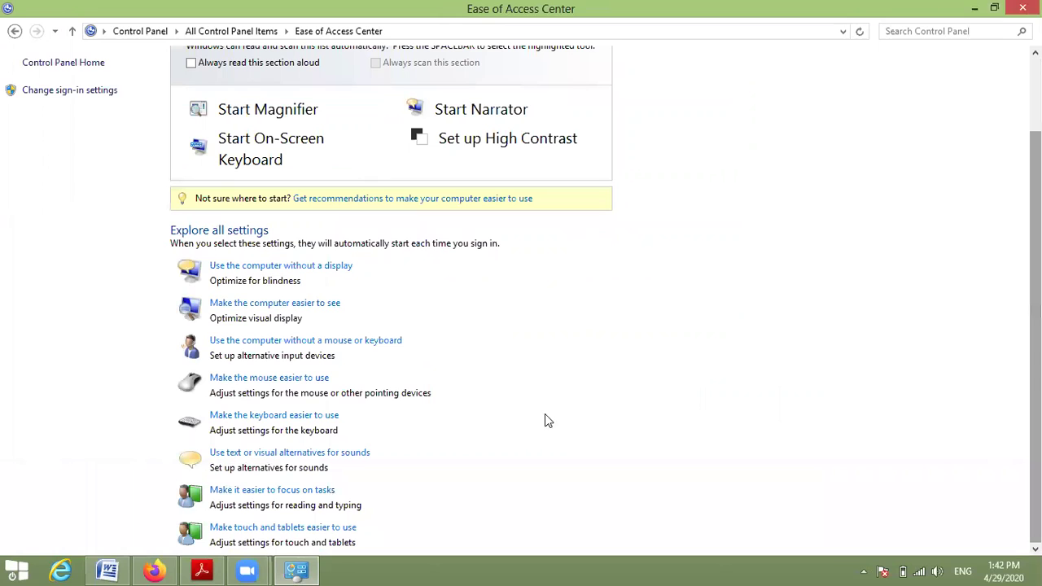
# Step: Open the settings for using text or visual alternatives for sounds in the Ease of Access Center
pyautogui.click(248, 461)
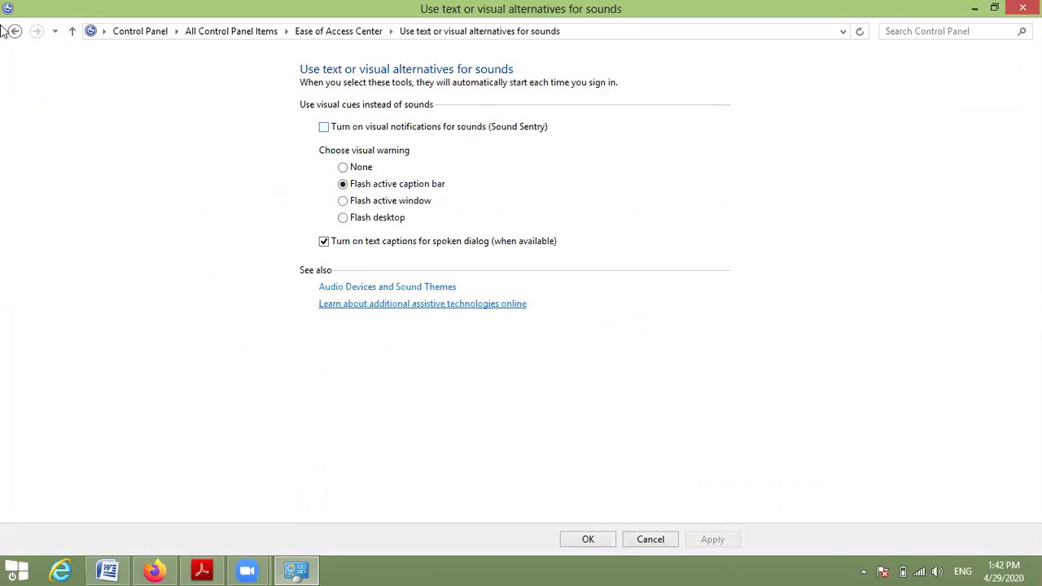
# Step: Turn on visual notifications for sounds (Sound Sentry) and return to the Ease of Access Center
pyautogui.click(324, 128)
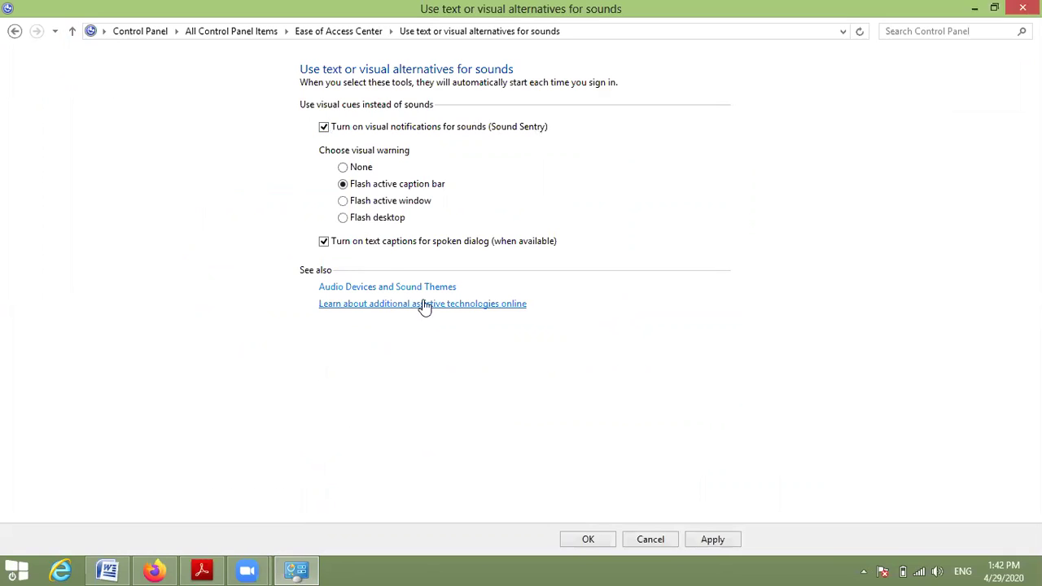
pyautogui.click(74, 31)
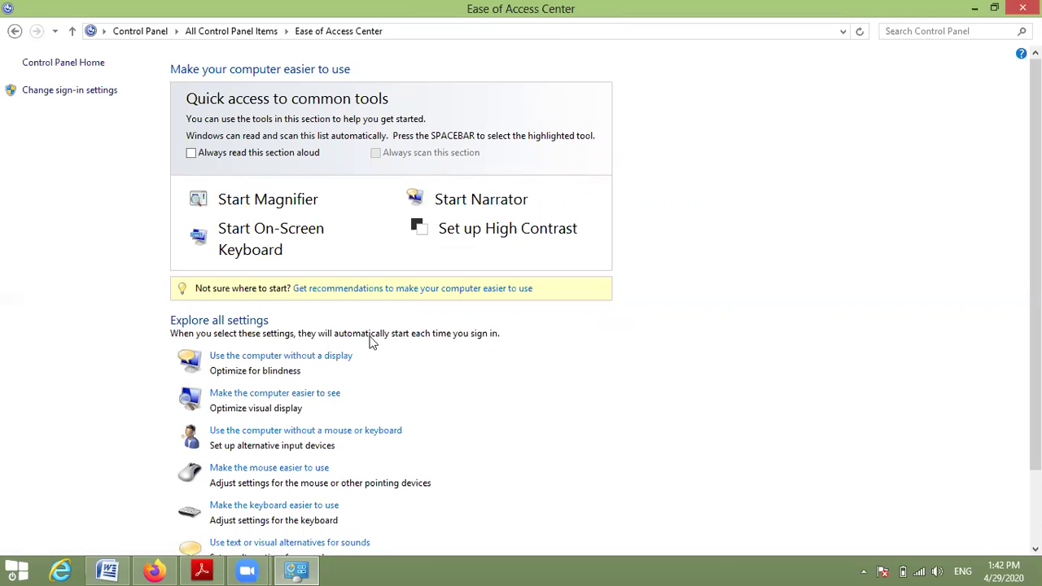
# Step: Try the option to turn off all unnecessary animations in the settings for using the computer without a display, and clear it again
pyautogui.click(283, 358)
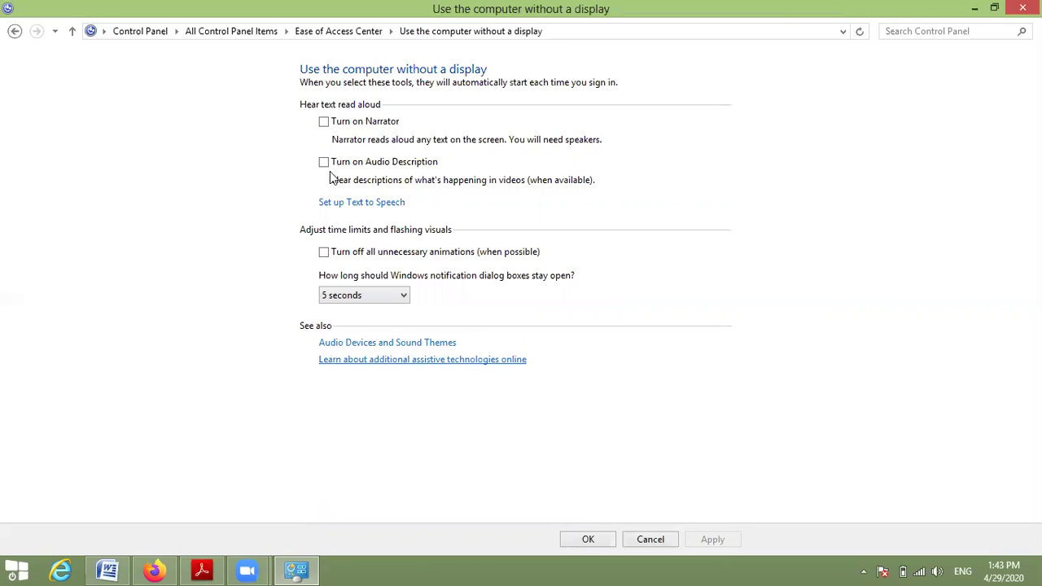
pyautogui.click(324, 252)
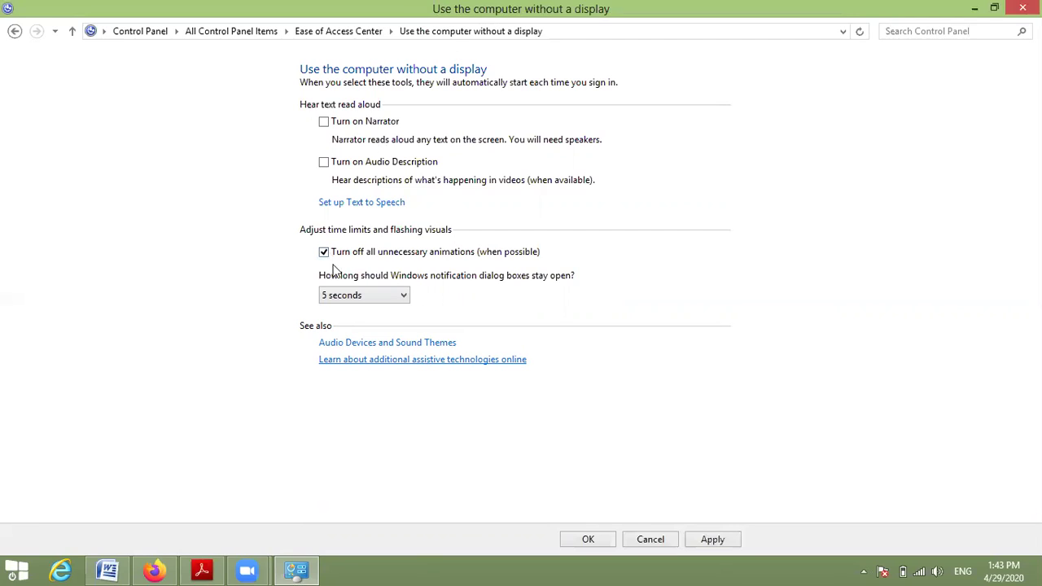
pyautogui.press('space')
pyautogui.hotkey('alt', 'Up')
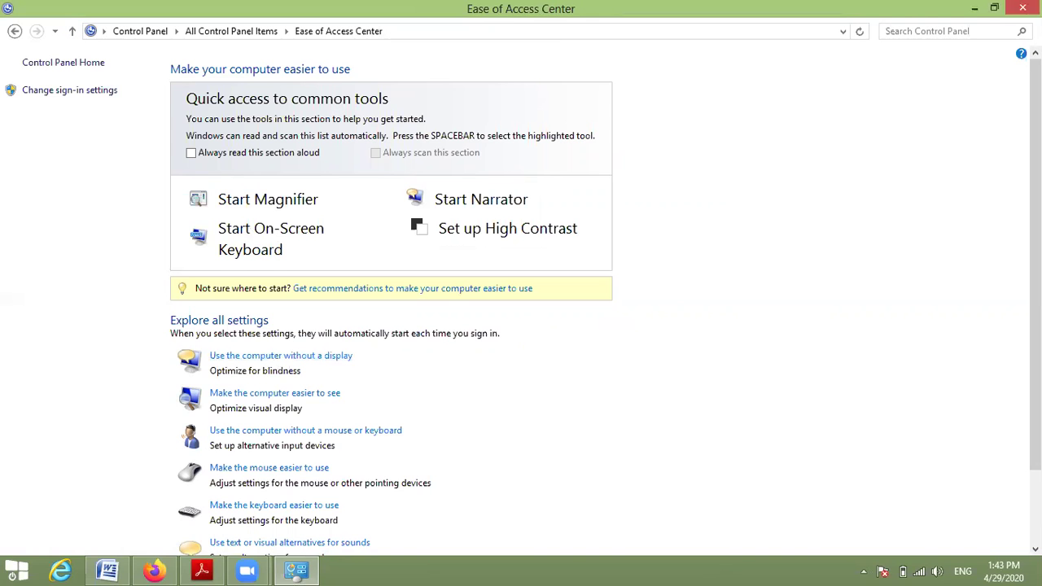
# Step: Open the High Contrast settings, turn on High Contrast with confirmation, and return to the Make the computer easier to see page
pyautogui.scroll(-2, 486, 151)
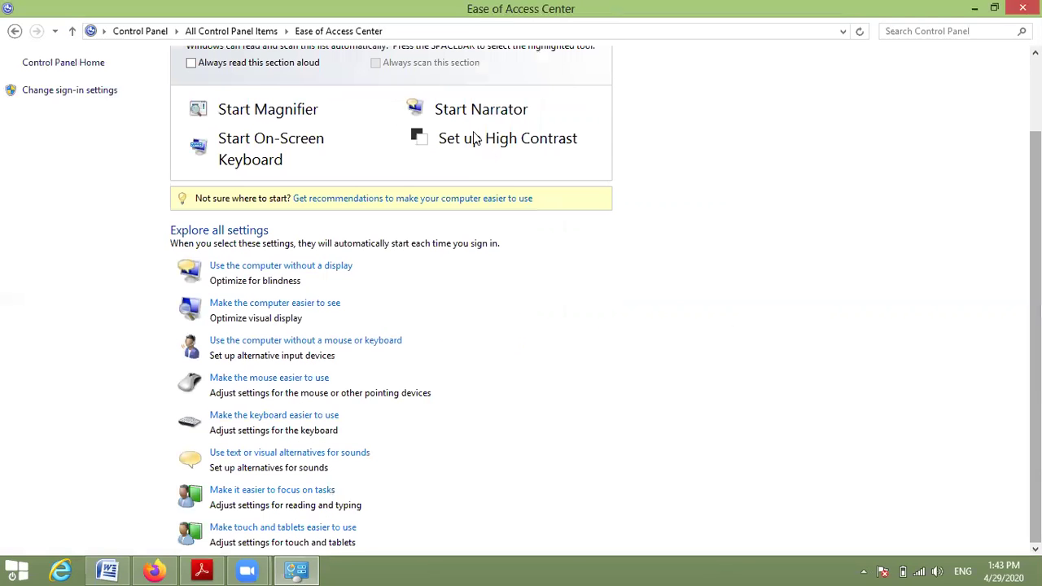
pyautogui.click(480, 141)
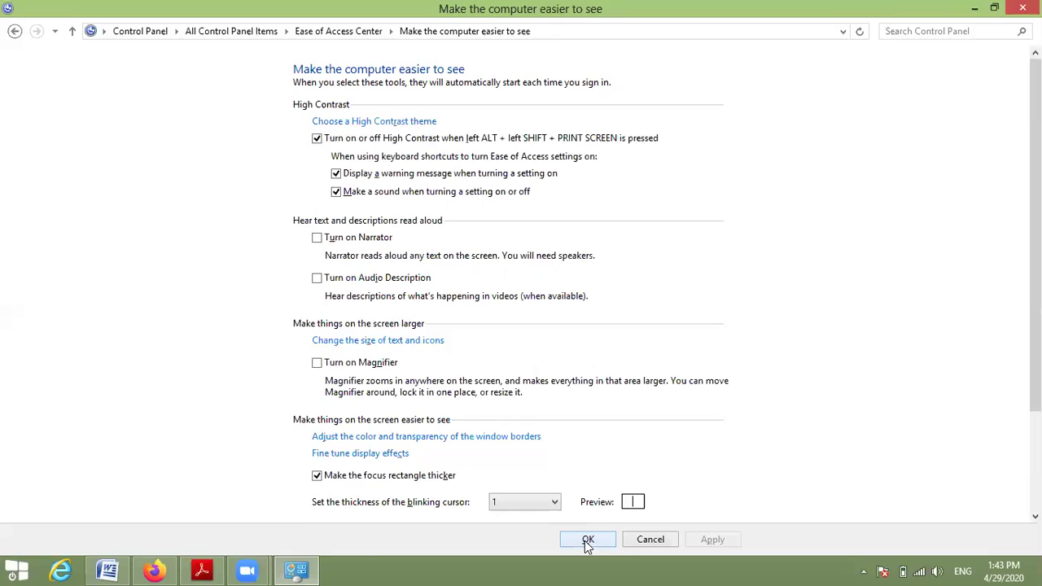
pyautogui.press('alt+shift+Print')
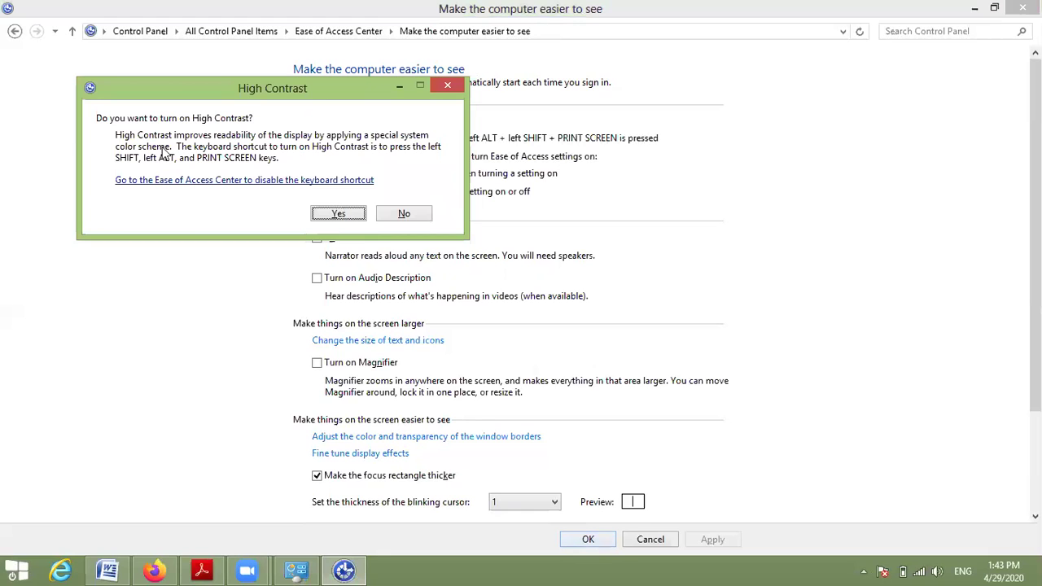
pyautogui.click(334, 218)
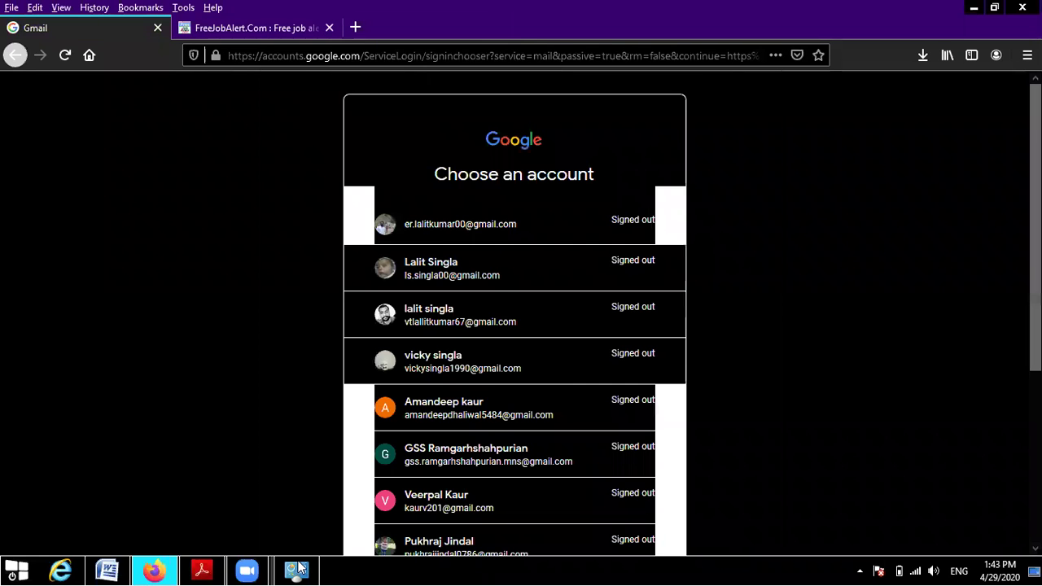
pyautogui.click(297, 569)
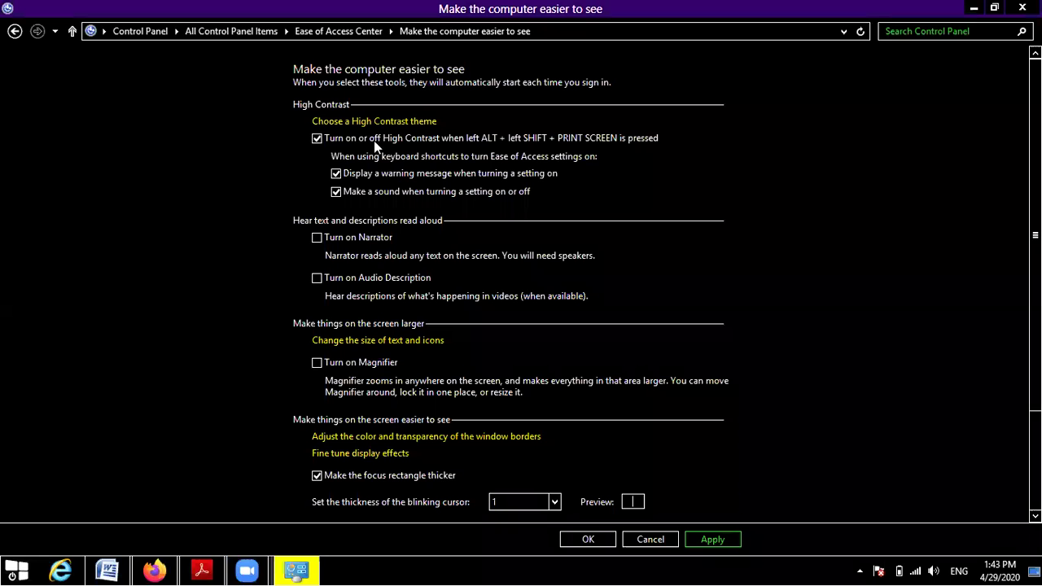
# Step: Disable the option that toggles High Contrast with left ALT + left SHIFT + PRINT SCREEN and save the change
pyautogui.click(317, 137)
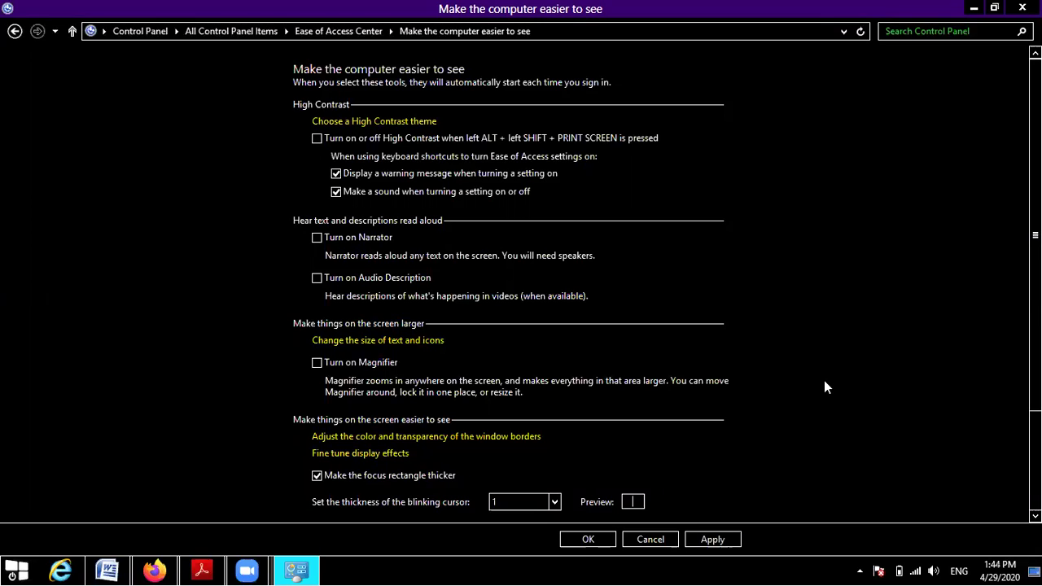
pyautogui.hotkey('alt', 'a')
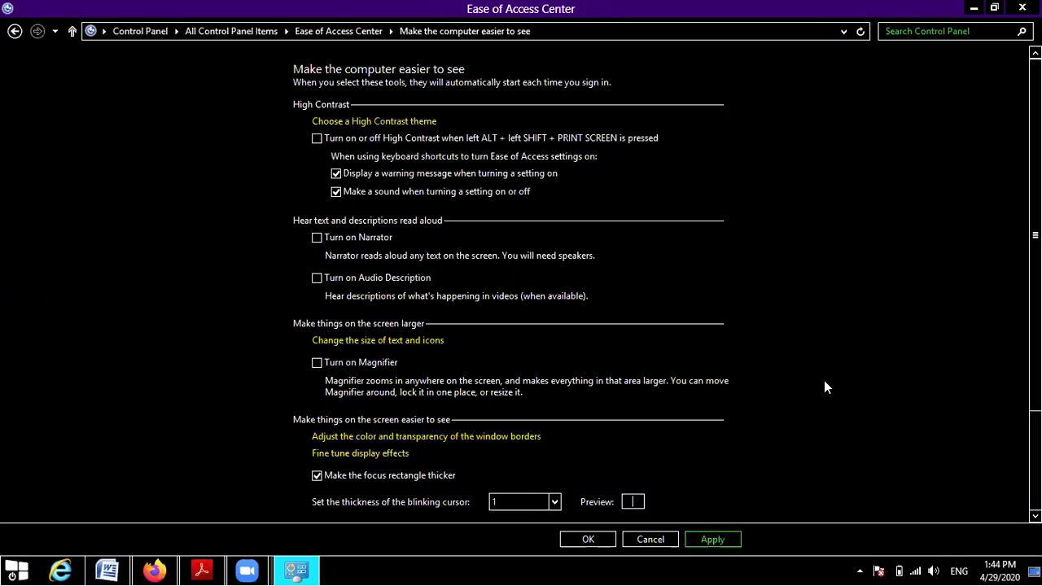
pyautogui.press('Return')
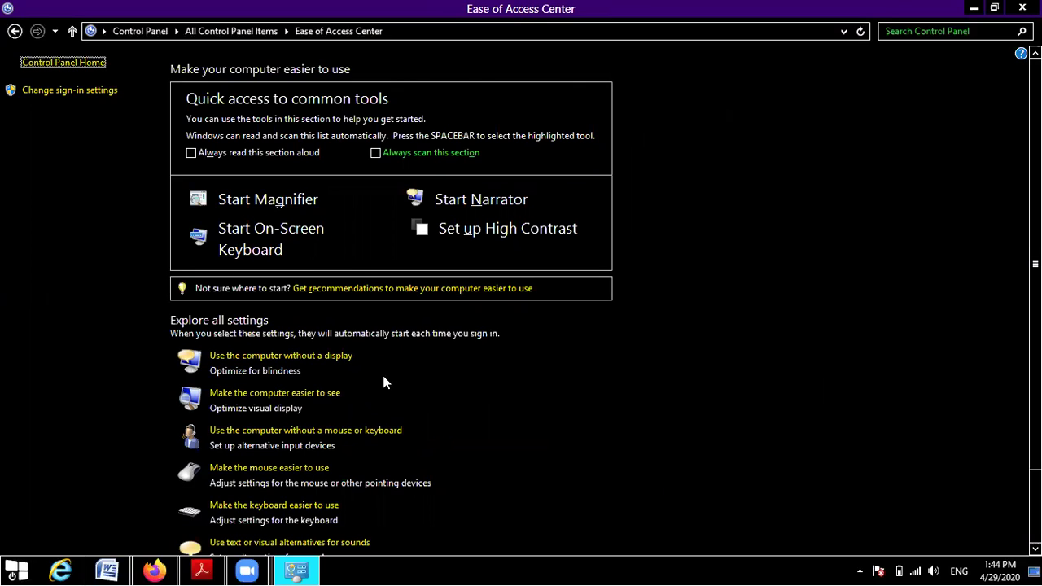
# Step: Re-enable the High Contrast keyboard shortcut on the Make the computer easier to see page and turn off High Contrast
pyautogui.click(334, 366)
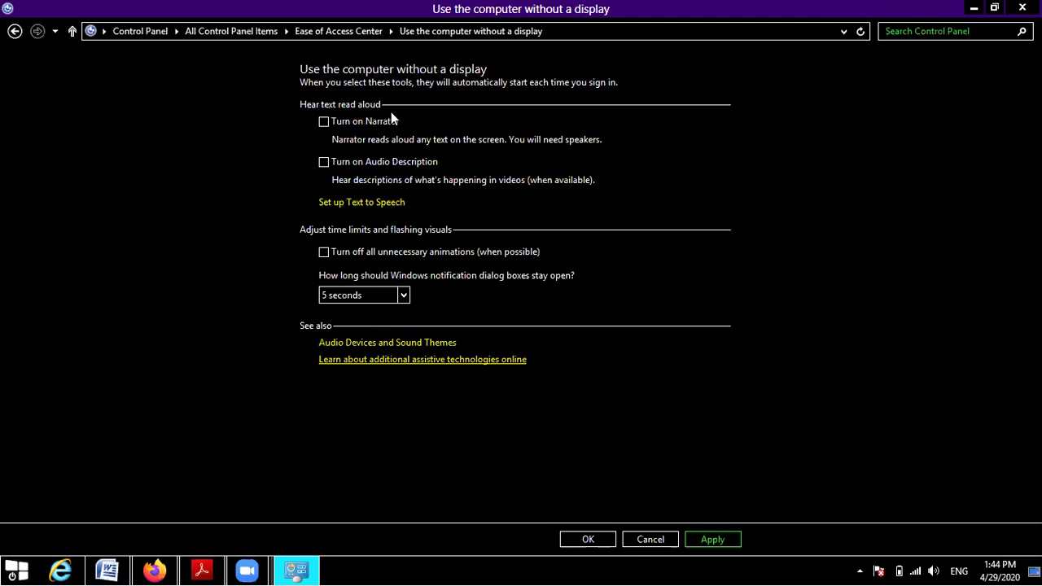
pyautogui.click(77, 33)
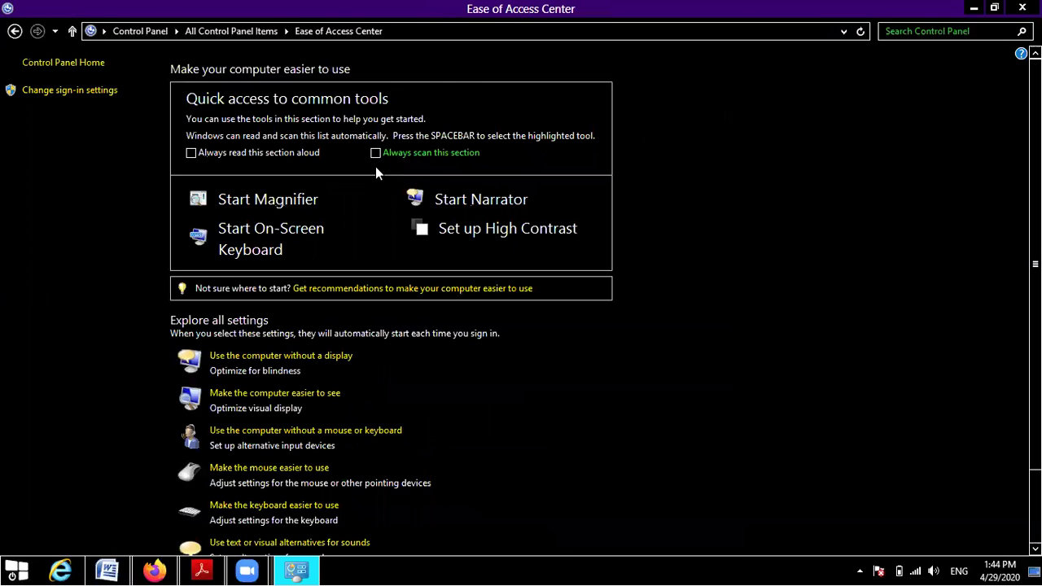
pyautogui.click(282, 398)
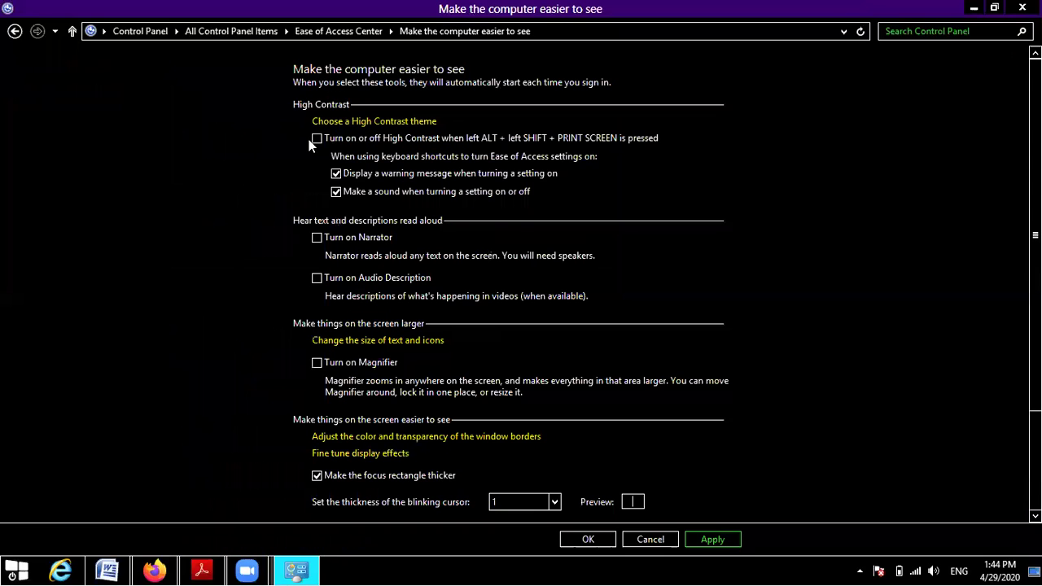
pyautogui.click(316, 138)
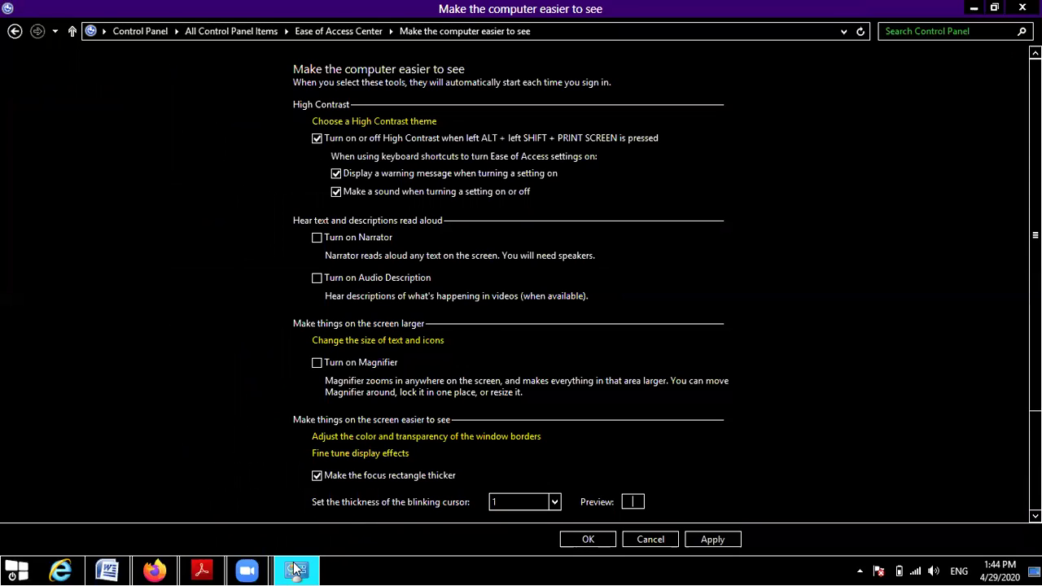
pyautogui.hotkey('alt', 'Tab')
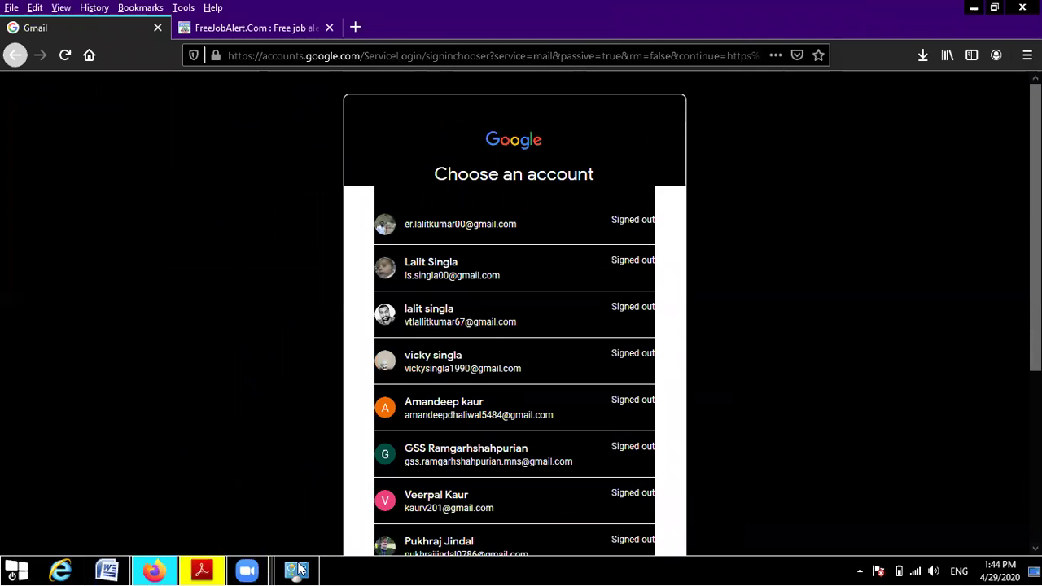
pyautogui.hotkey('alt', 'Tab')
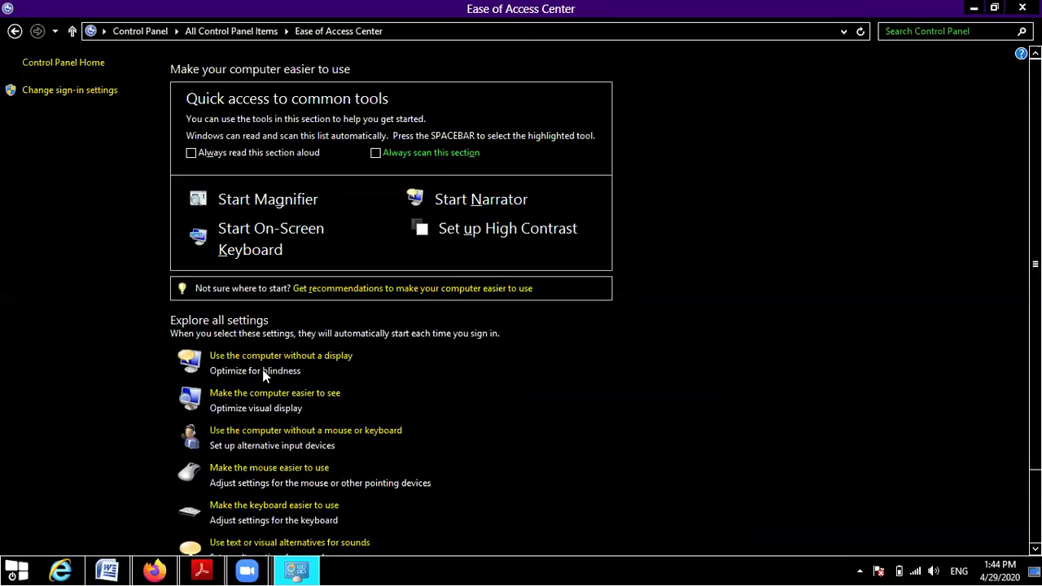
pyautogui.press('alt+shift+Print')
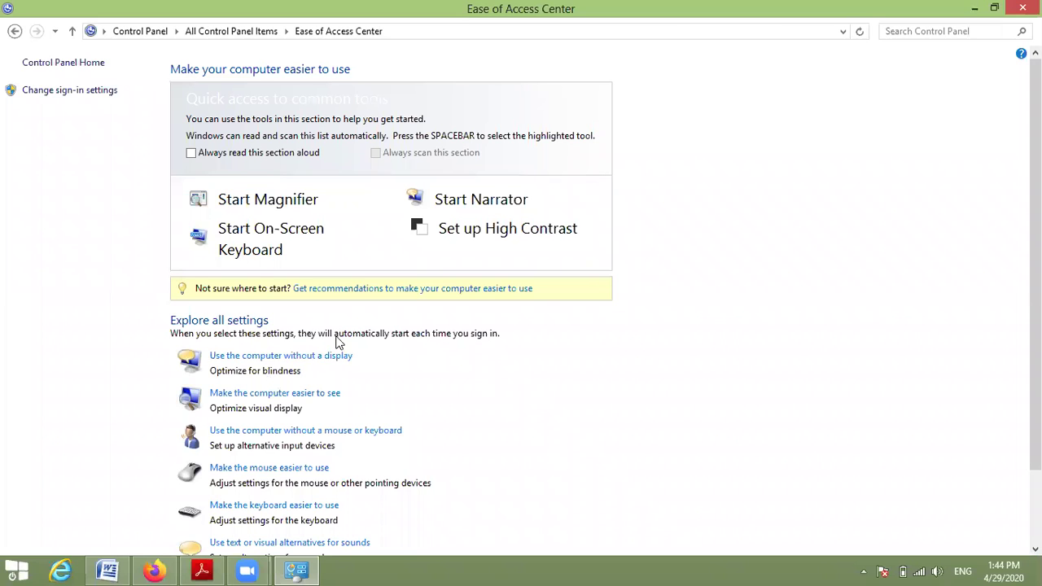
# Step: Return to IT 10.pdf and read the Display Tab and High Contrast sections on page 103
pyautogui.click(199, 570)
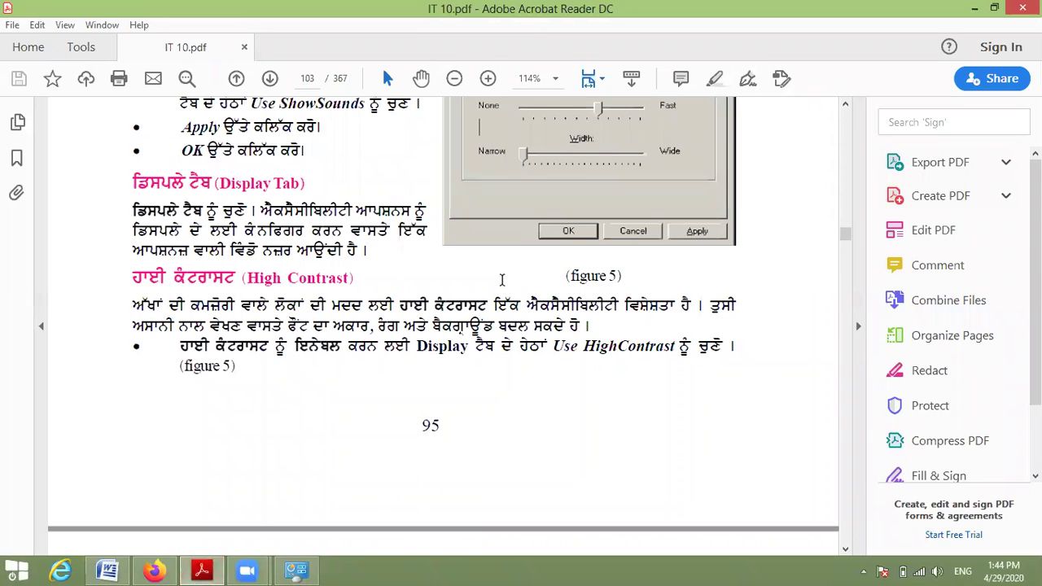
pyautogui.click(846, 552)
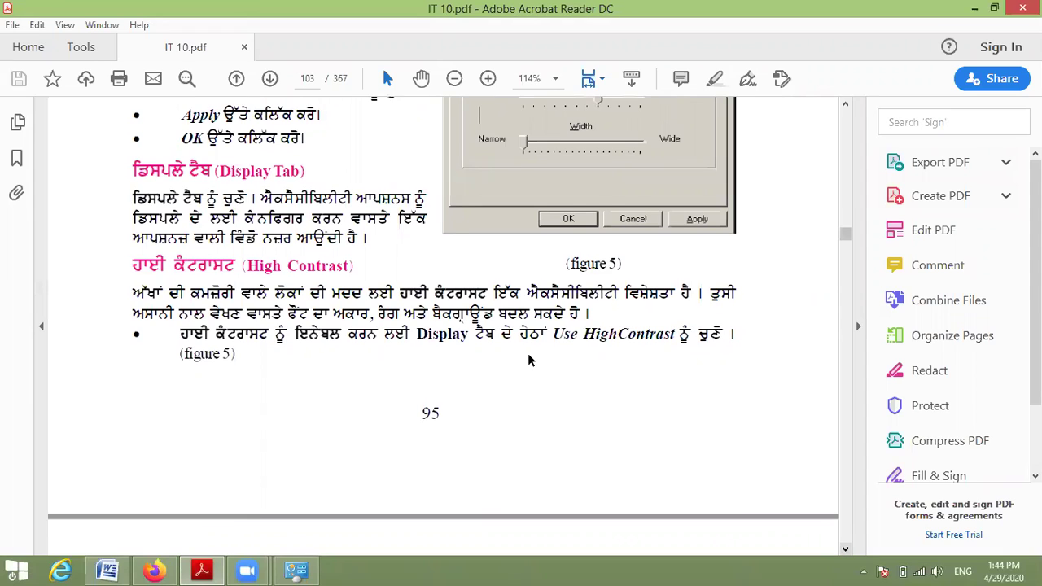
pyautogui.click(846, 552)
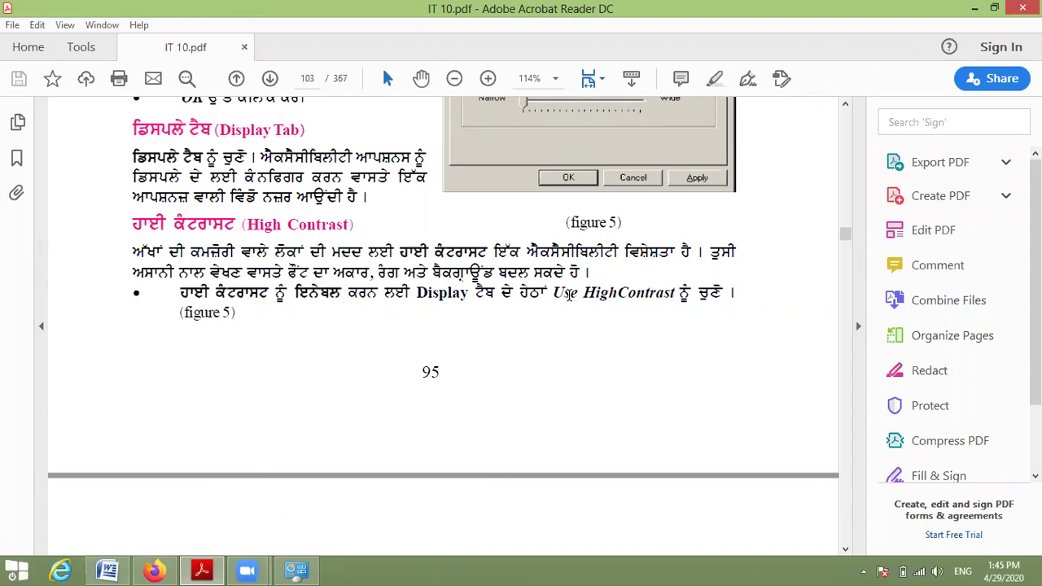
pyautogui.click(846, 551)
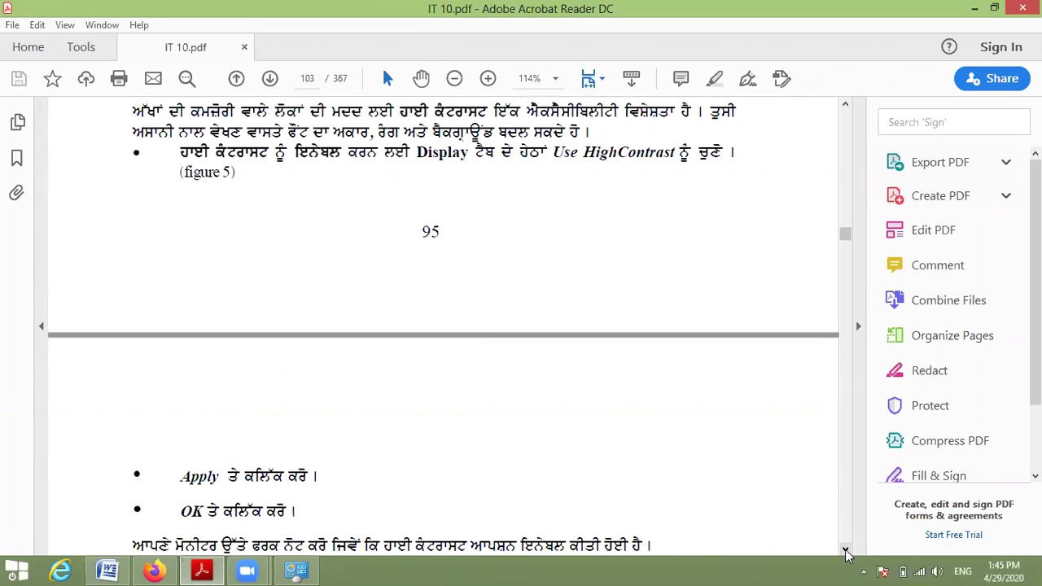
# Step: Read the Cursor Options, Mouse Tab and MouseKeys sections on page 104, including the figures of the MouseKeys option and tray icon
pyautogui.scroll(-6, 846, 551)
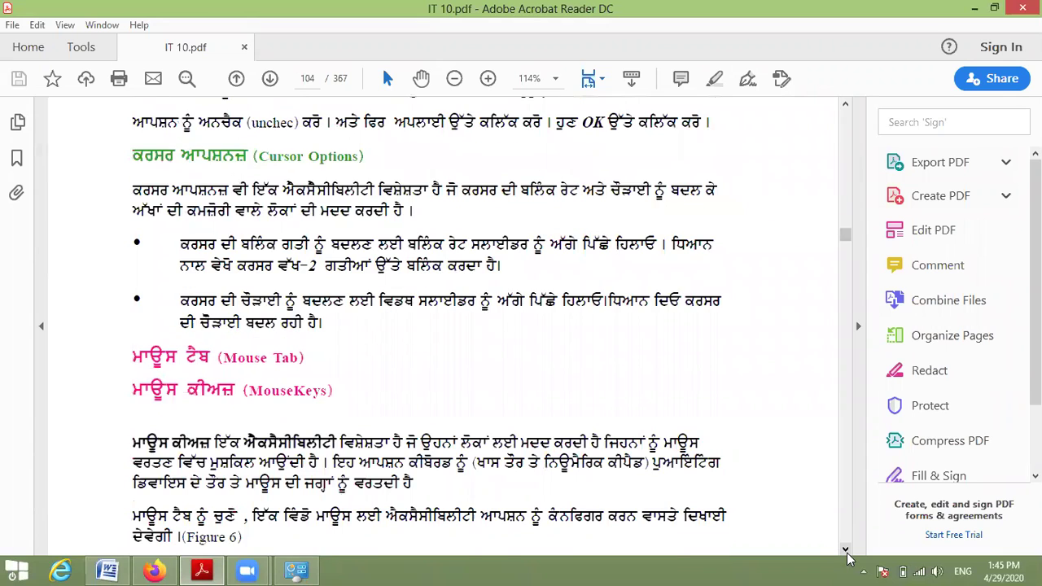
pyautogui.scroll(-1, 846, 556)
pyautogui.click(846, 554)
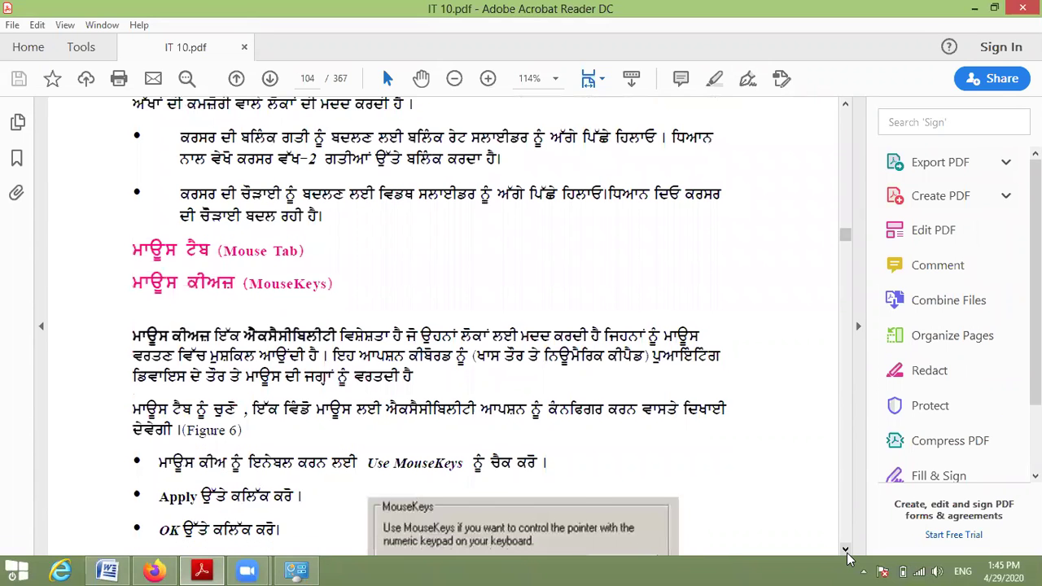
pyautogui.scroll(-2, 846, 553)
pyautogui.click(846, 554)
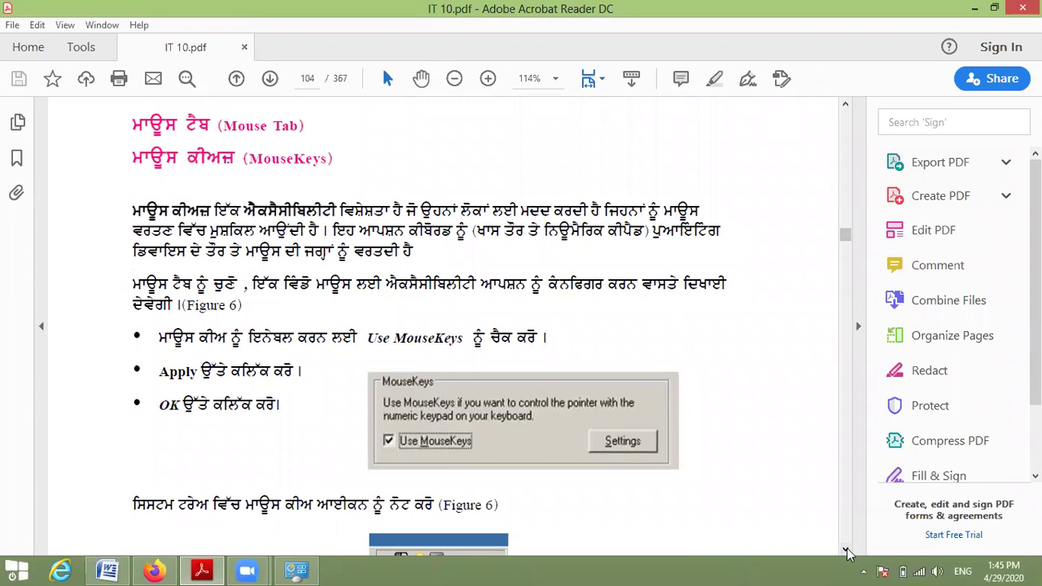
pyautogui.click(847, 550)
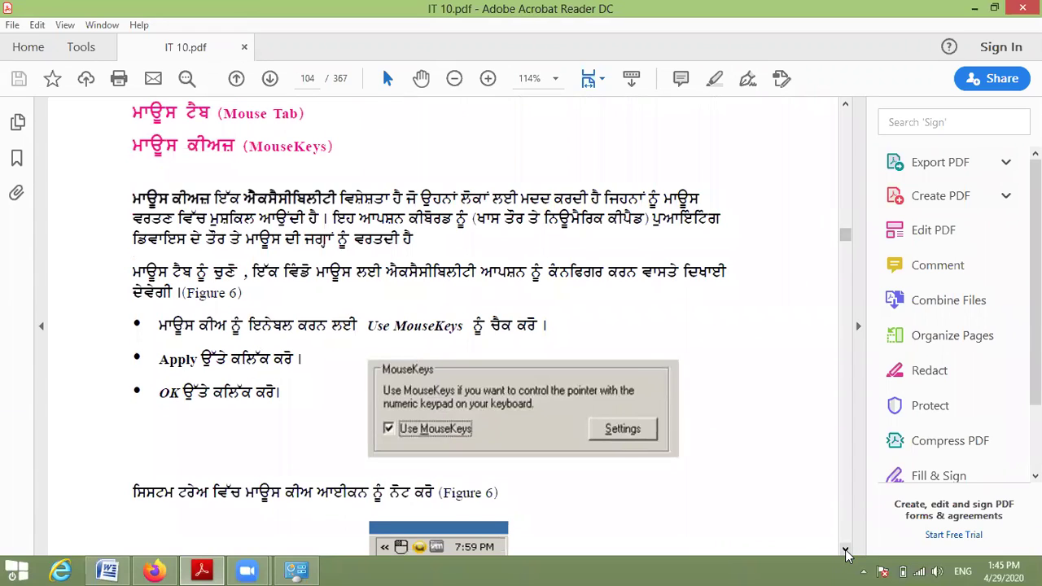
pyautogui.scroll(-5, 846, 554)
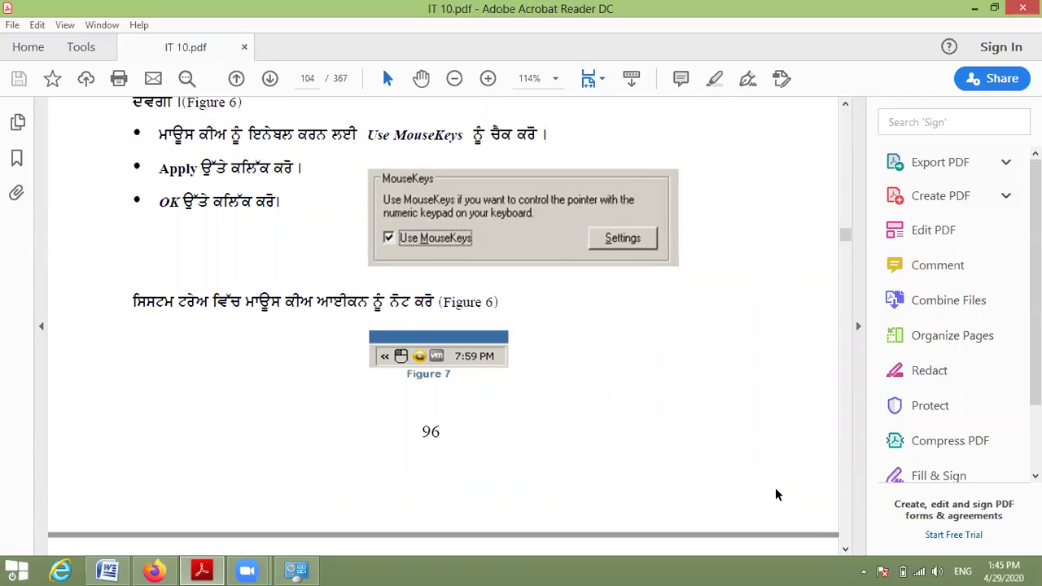
# Step: Read how to move the pointer with the number pad keys and the General Tab section on page 105
pyautogui.click(846, 553)
pyautogui.click(846, 552)
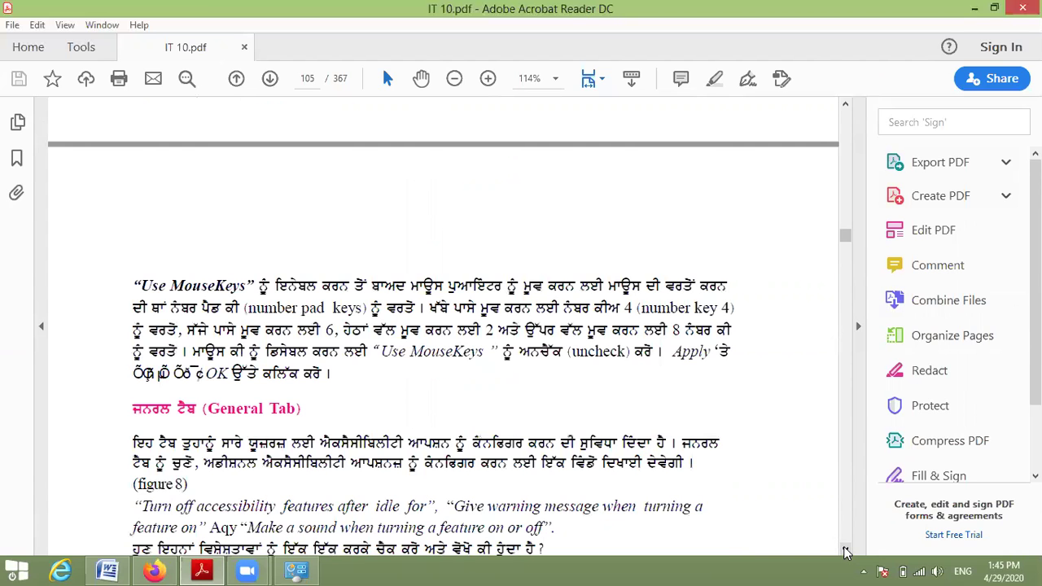
pyautogui.click(847, 552)
pyautogui.click(845, 551)
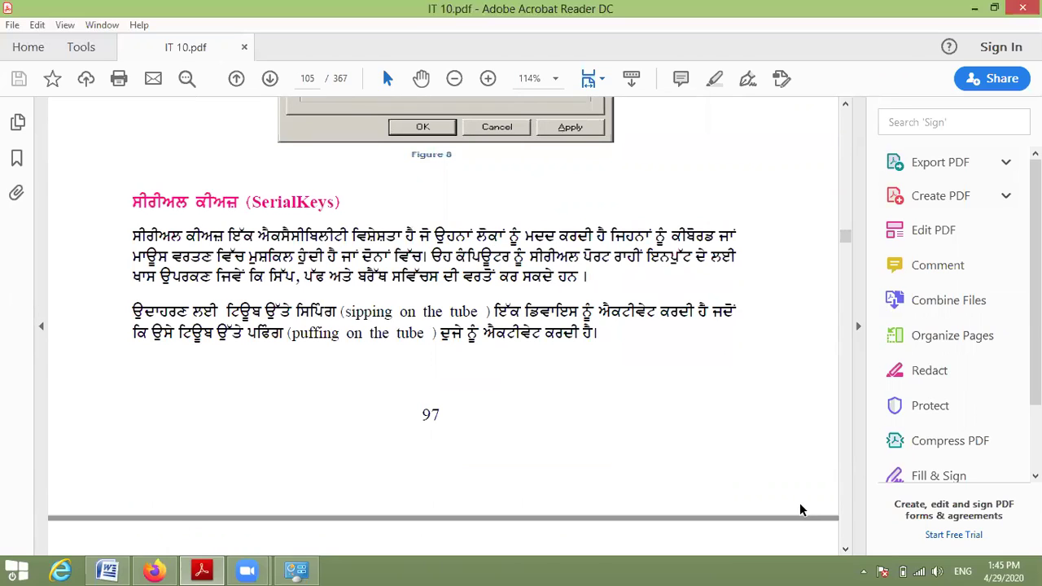
# Step: Read the SerialKeys section and examine the sip and puff switch illustration in Figure 9 on page 106
pyautogui.click(844, 551)
pyautogui.click(843, 550)
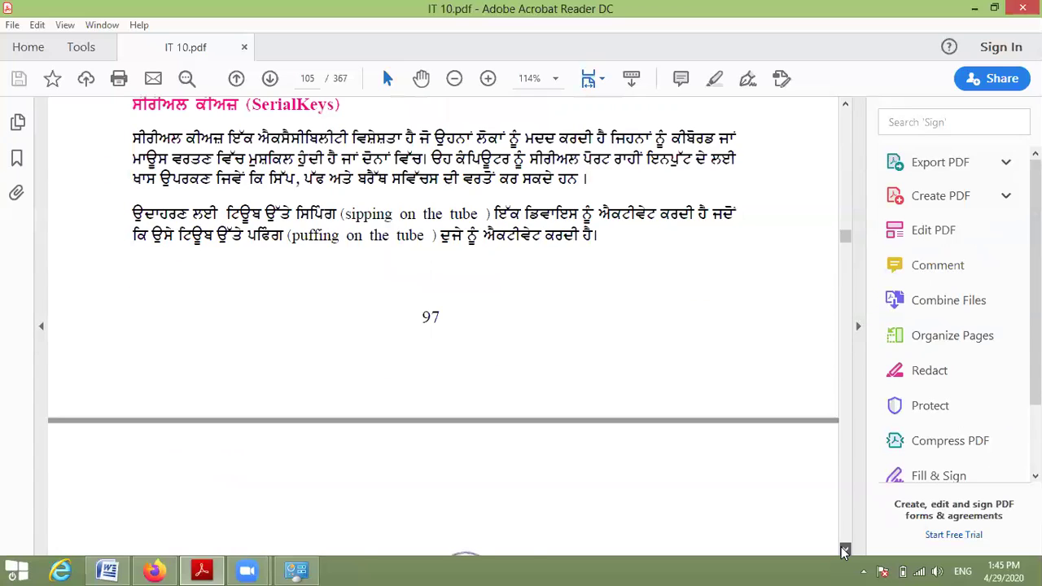
pyautogui.click(844, 551)
pyautogui.click(844, 551)
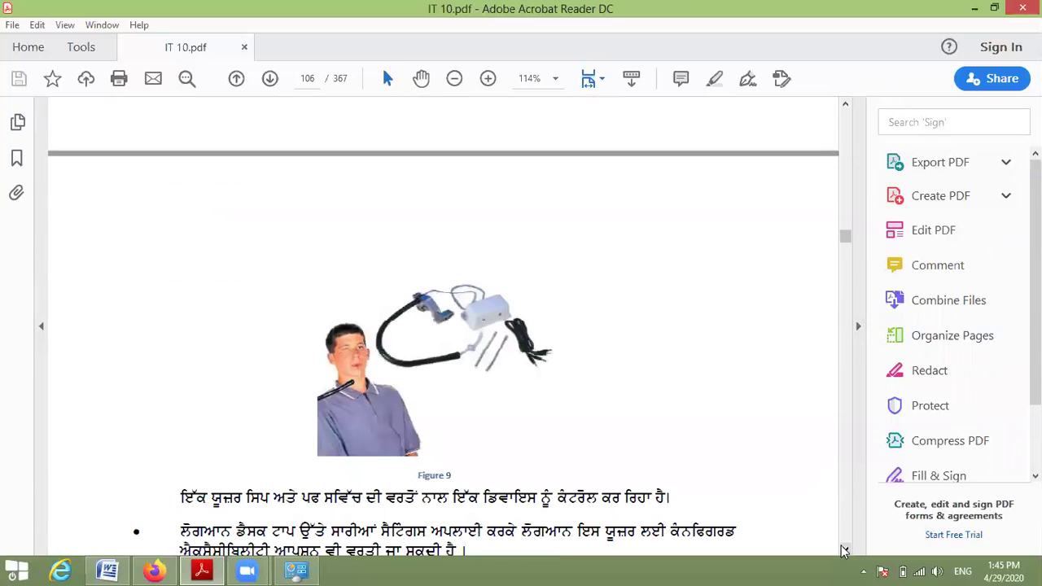
pyautogui.click(844, 551)
pyautogui.scroll(-1, 488, 358)
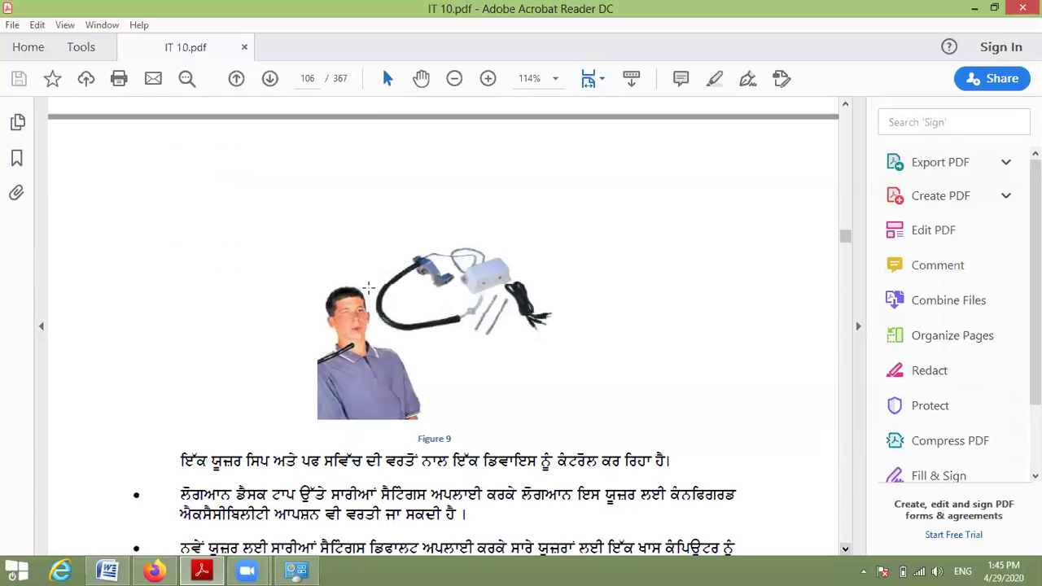